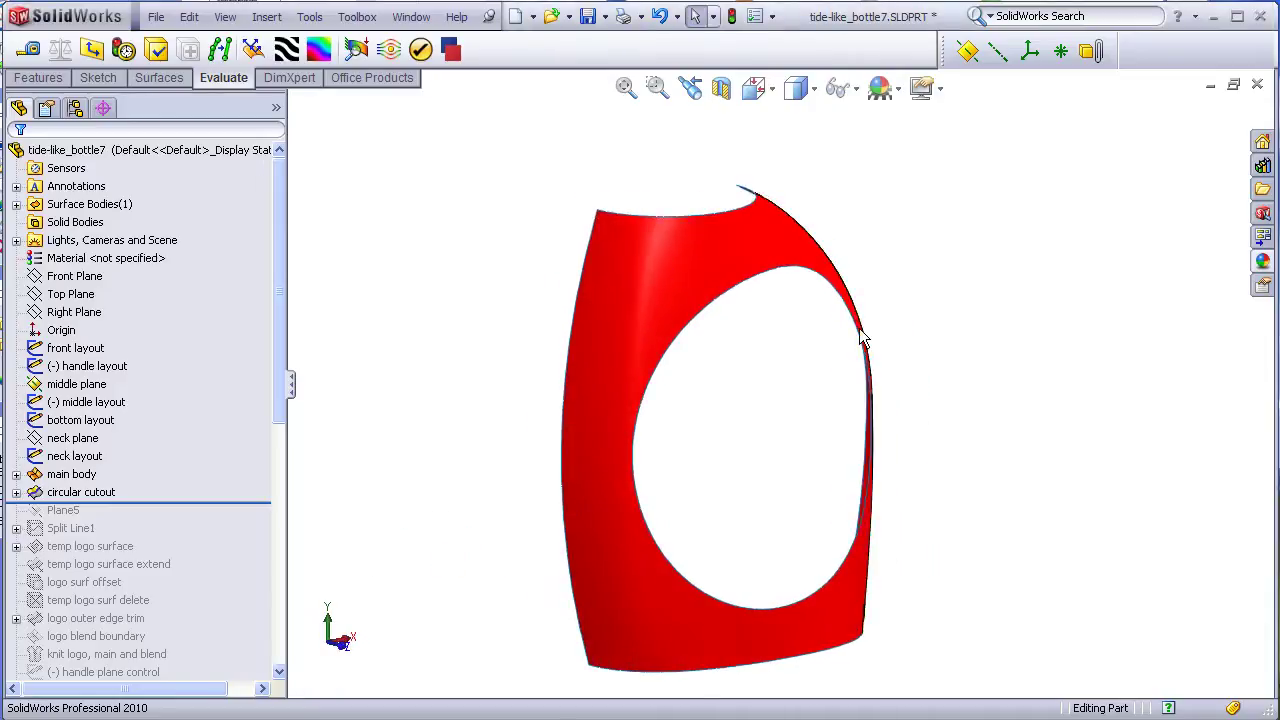
# Step: Roll the bottle's feature history forward to include Plane5 and Split Line1, shown in the front view
pyautogui.moveTo(617, 380); pyautogui.dragTo(560, 378, button='middle')
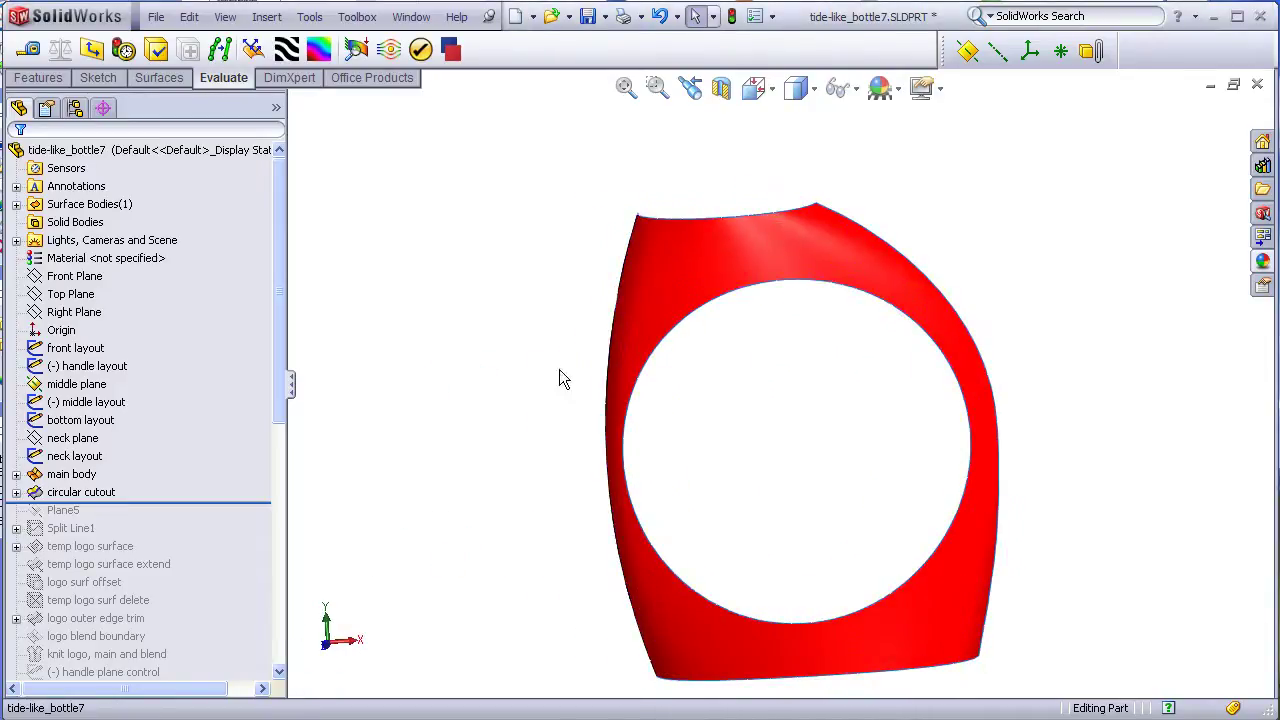
pyautogui.click(757, 89)
pyautogui.click(790, 119)
pyautogui.scroll(-1, 1005, 397)
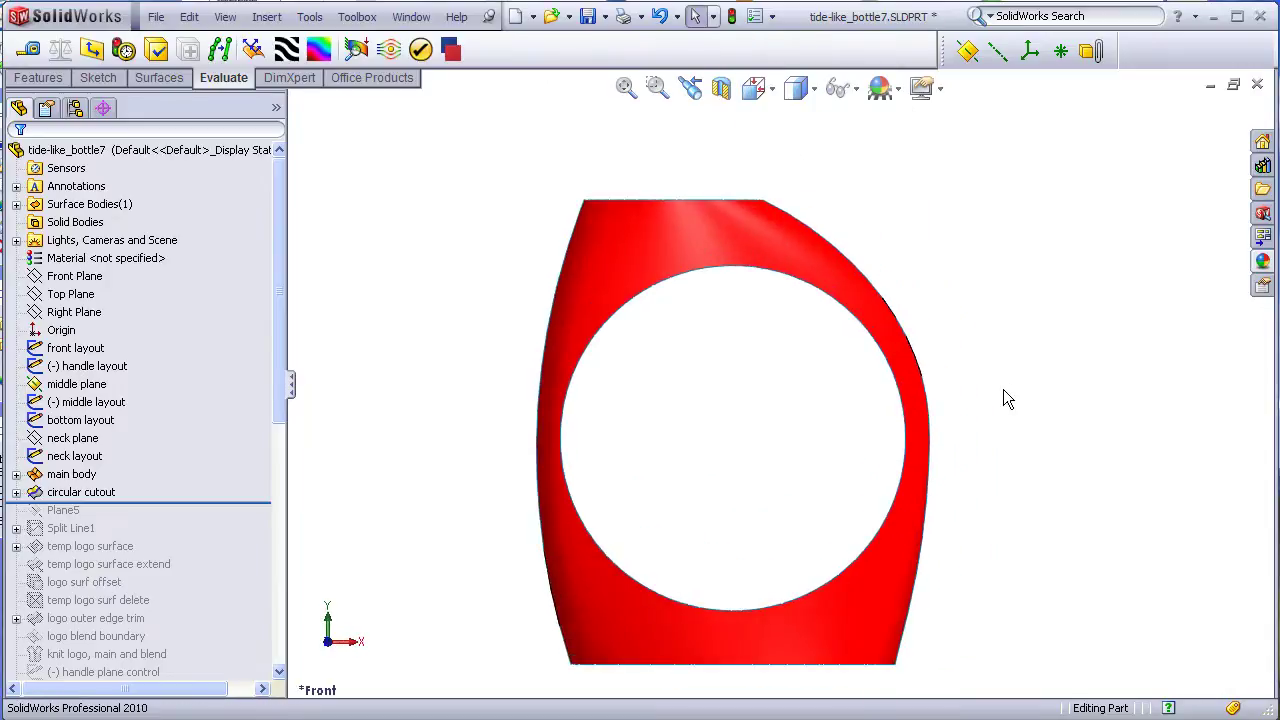
pyautogui.moveTo(259, 502); pyautogui.dragTo(252, 538)
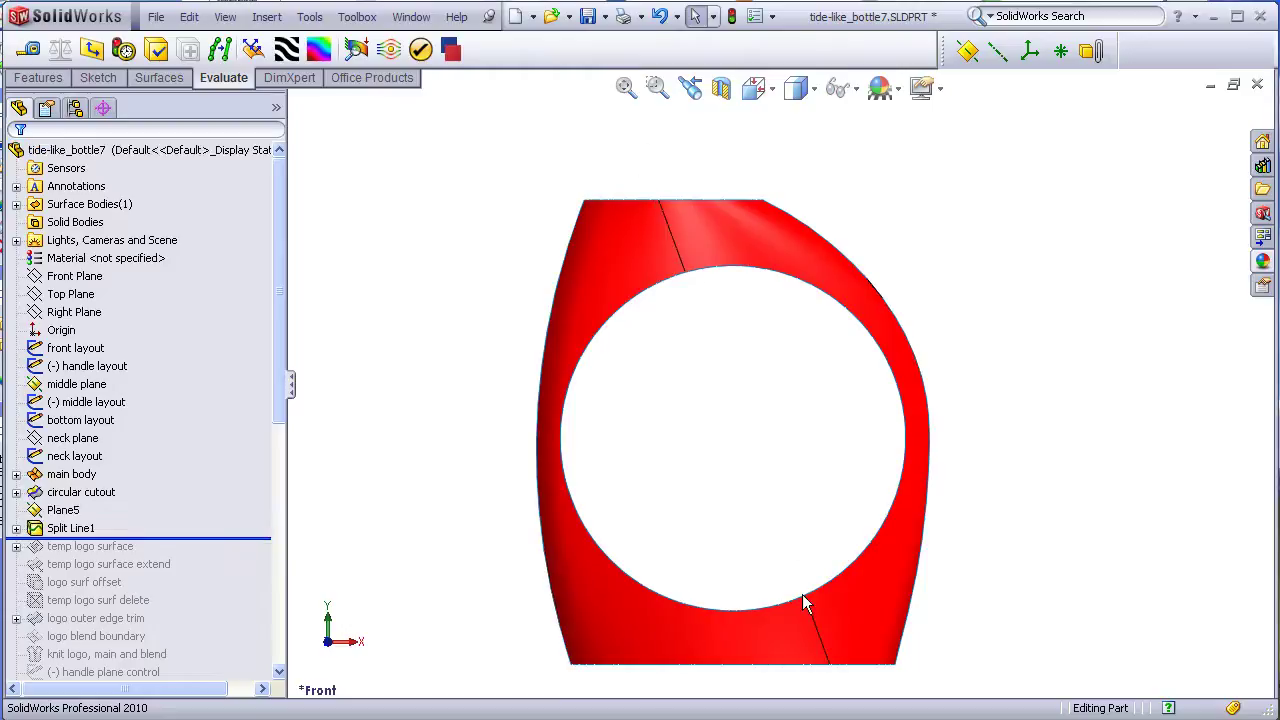
# Step: Highlight the two main body faces on either side of the split line in turn, and clear the selection
pyautogui.click(768, 242)
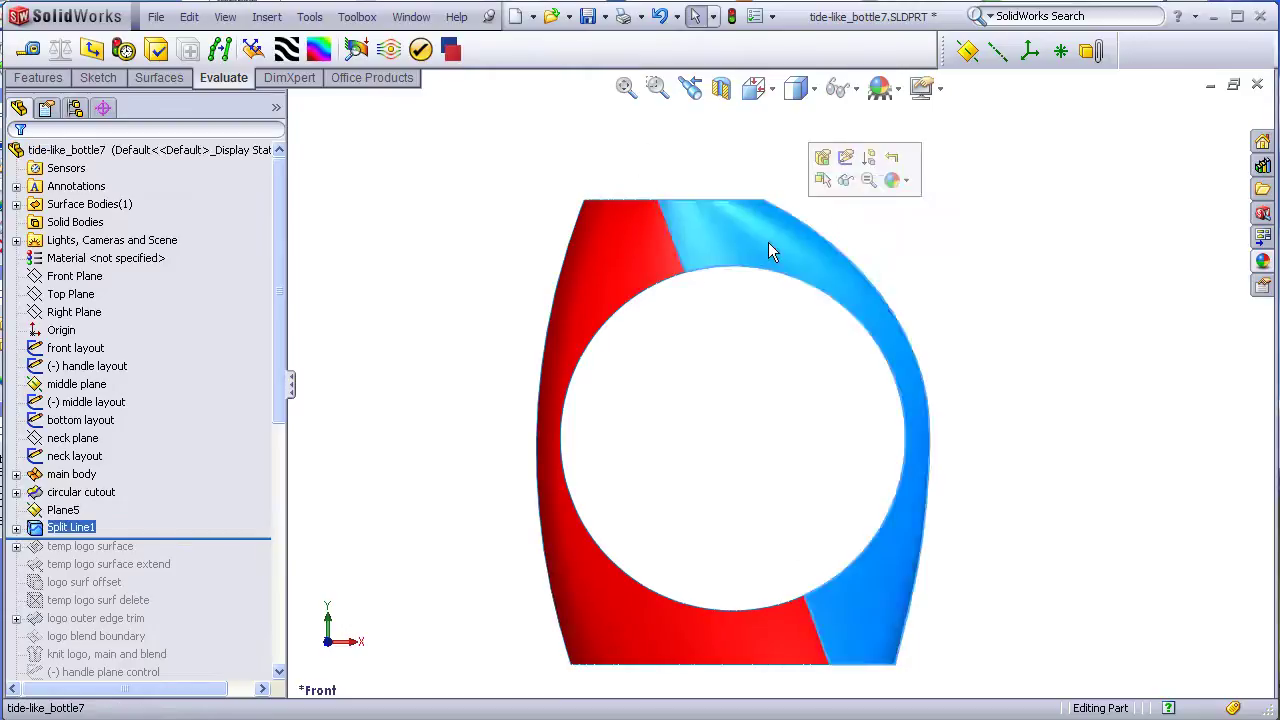
pyautogui.click(648, 276)
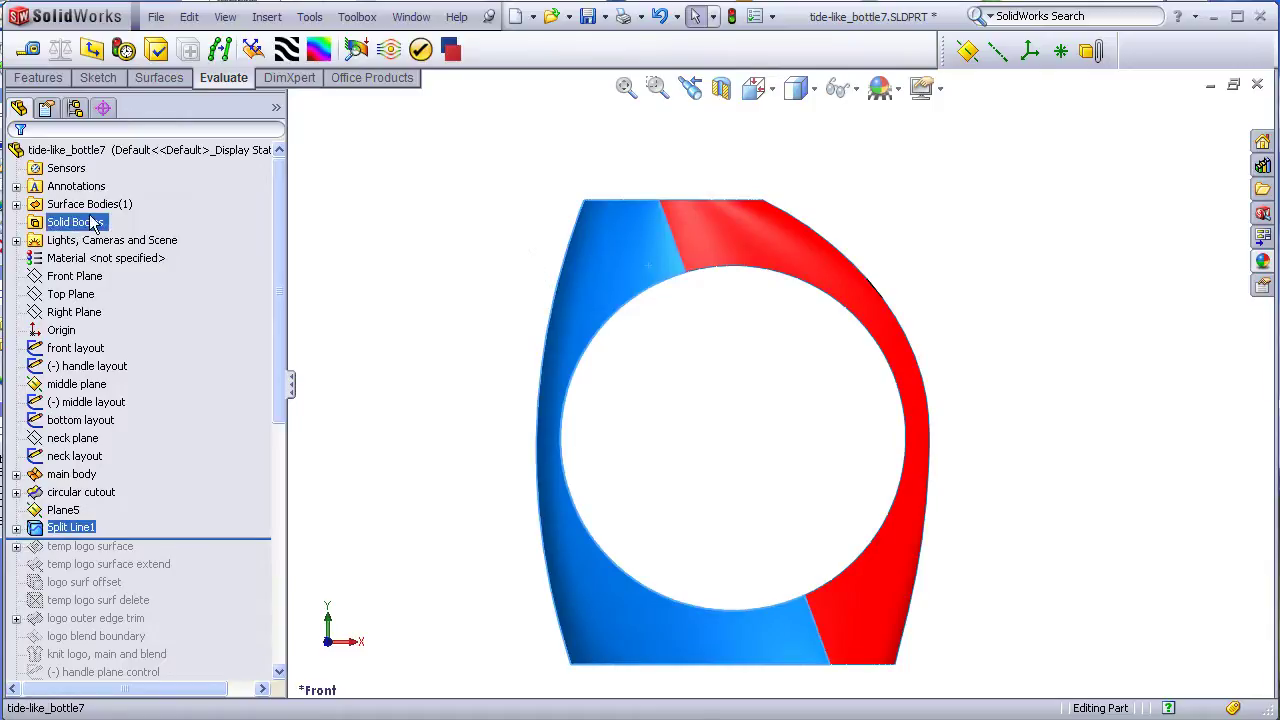
pyautogui.click(425, 268)
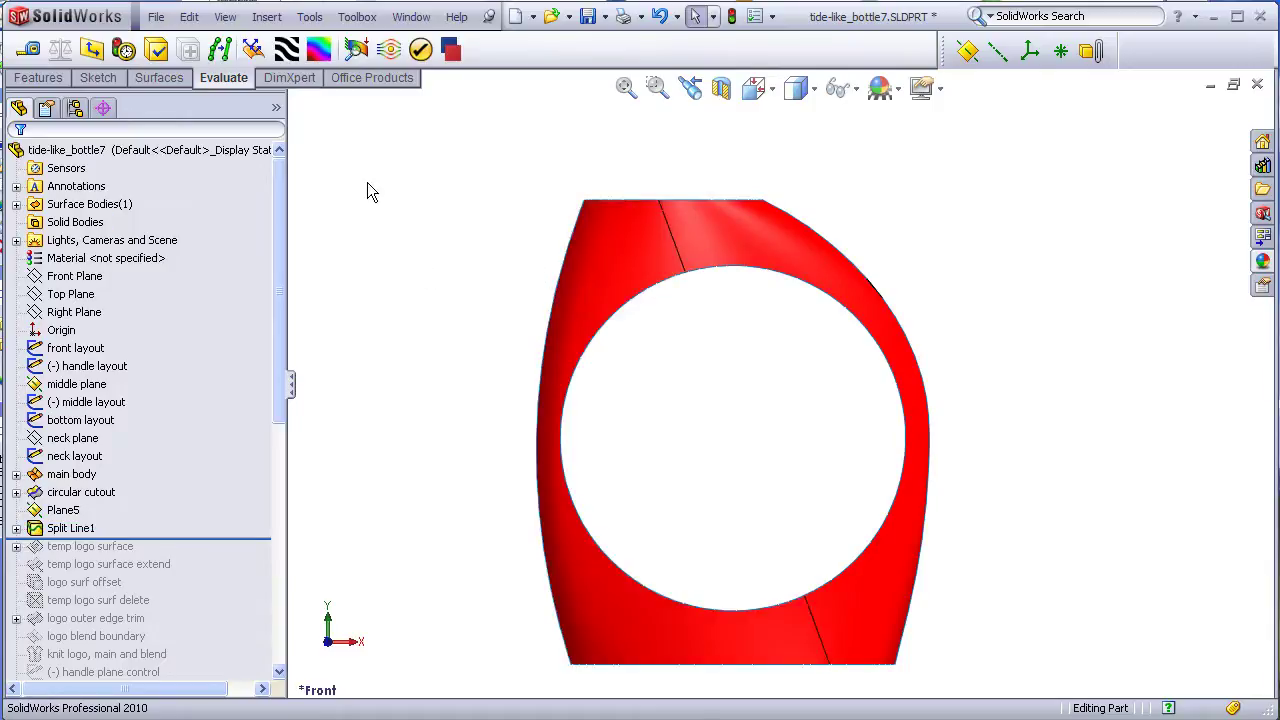
# Step: Show all sketches and highlight the long slanted sketch line and Plane5 to examine what defines the split
pyautogui.click(225, 17)
pyautogui.click(262, 165)
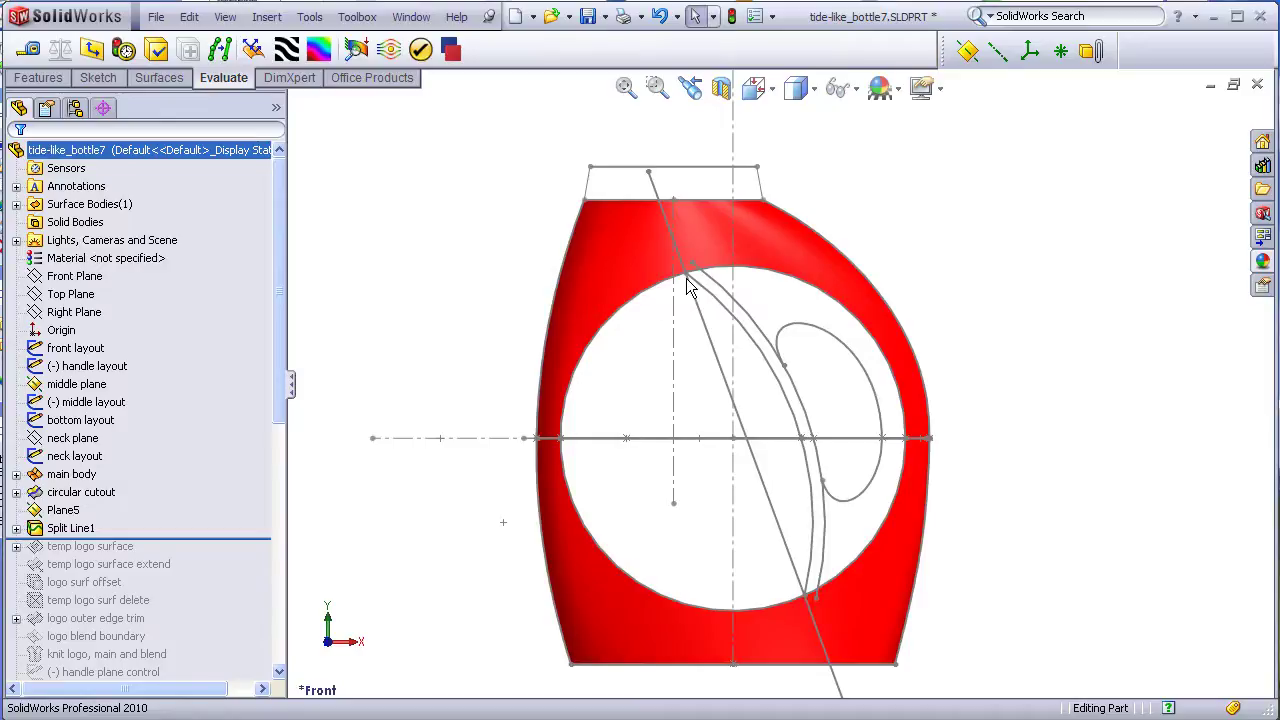
pyautogui.moveTo(686, 278); pyautogui.dragTo(407, 535, button='middle')
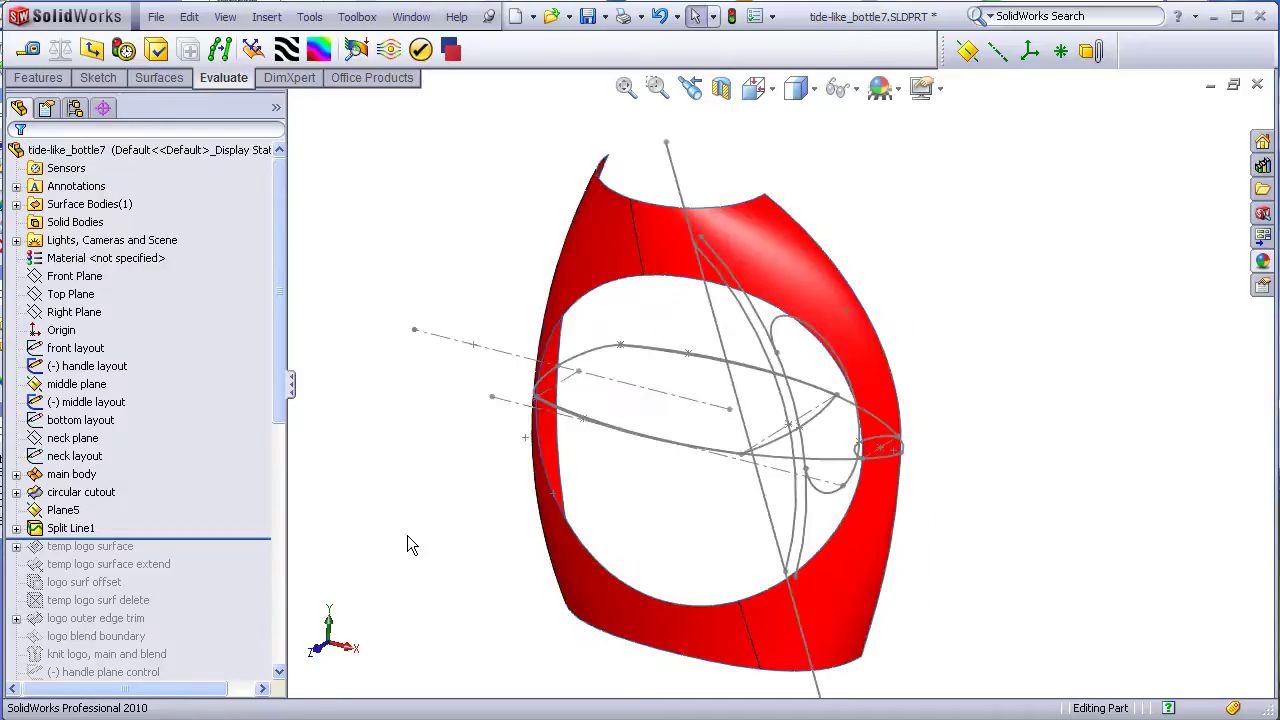
pyautogui.click(671, 173)
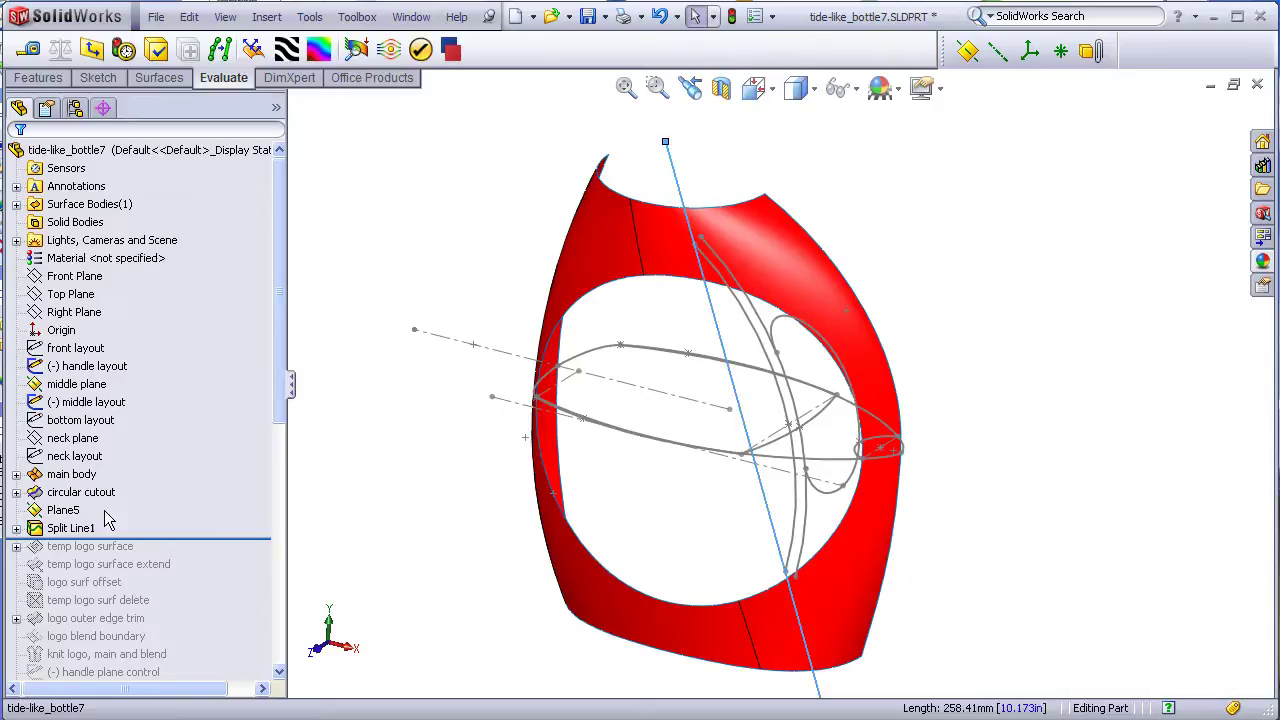
pyautogui.click(66, 510)
pyautogui.moveTo(317, 535)
pyautogui.mouseDown(button='middle')
pyautogui.moveTo(369, 486)
pyautogui.moveTo(290, 500)
pyautogui.mouseUp(button='middle')
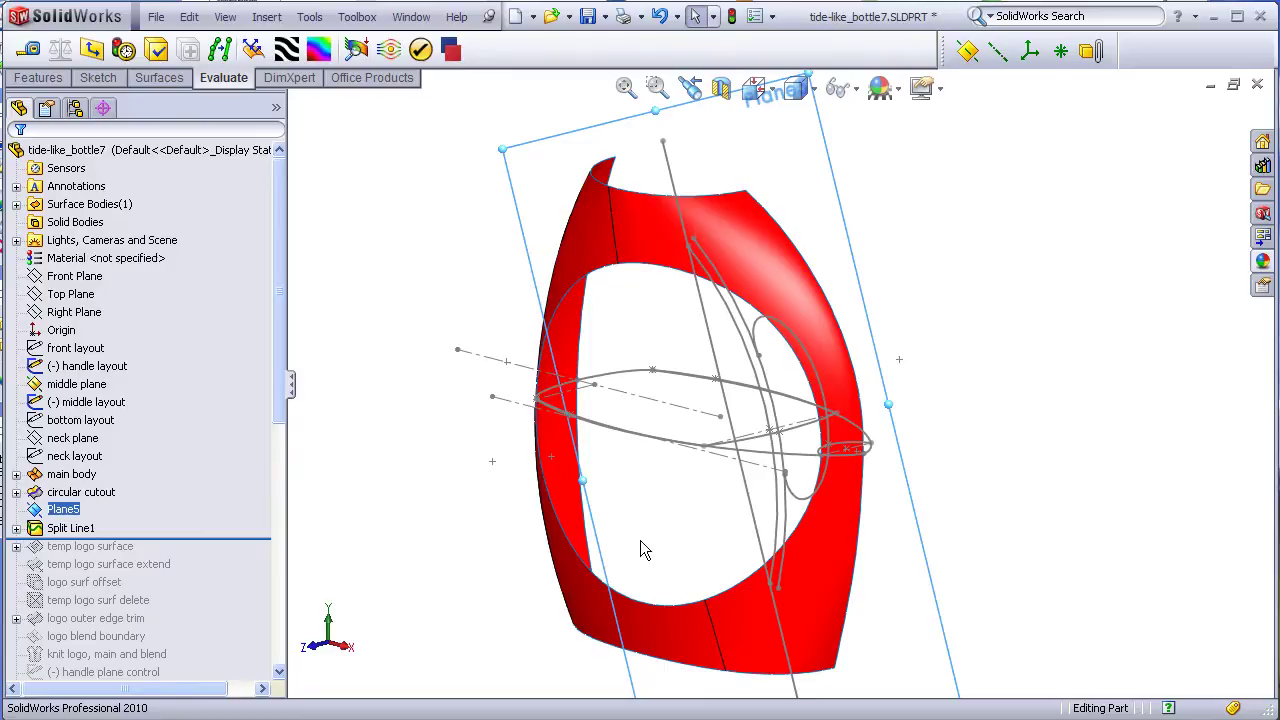
# Step: Hide the layout sketches and roll the history forward past Sketch17 and Sketch18, inspecting their curves across the circular opening
pyautogui.hotkey('ctrl', 'z')
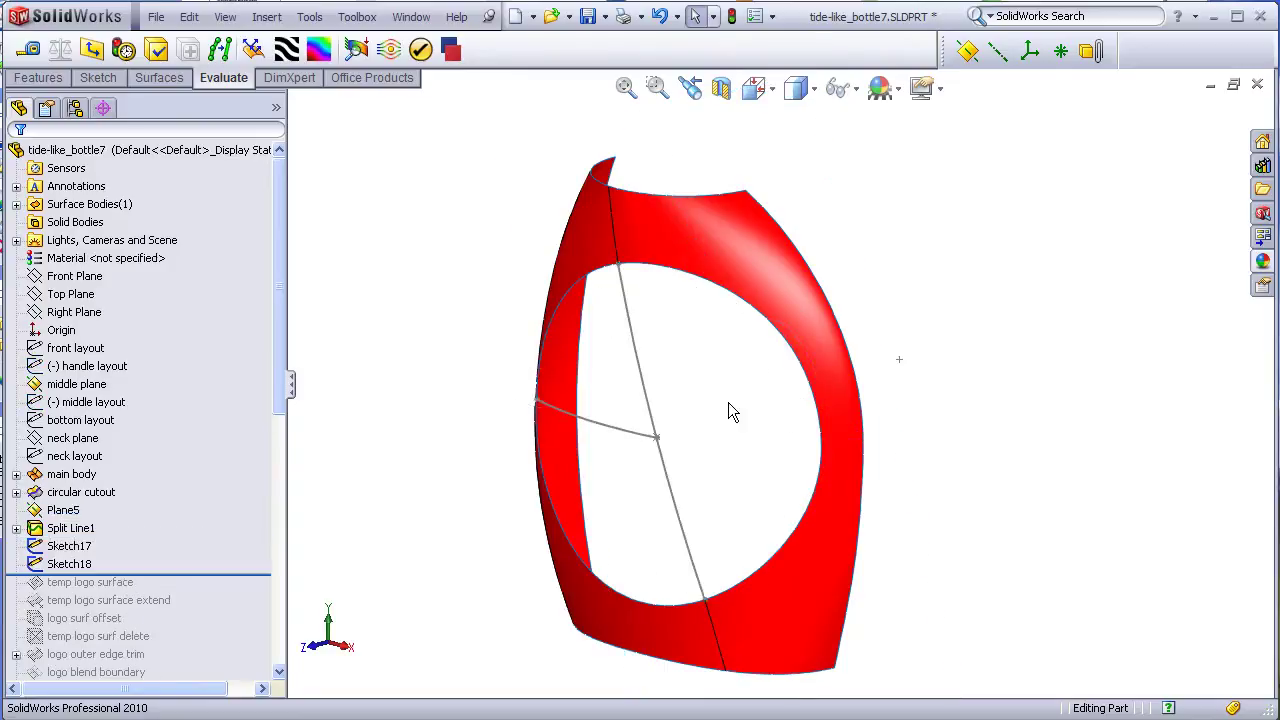
pyautogui.moveTo(757, 460); pyautogui.dragTo(720, 460, button='middle')
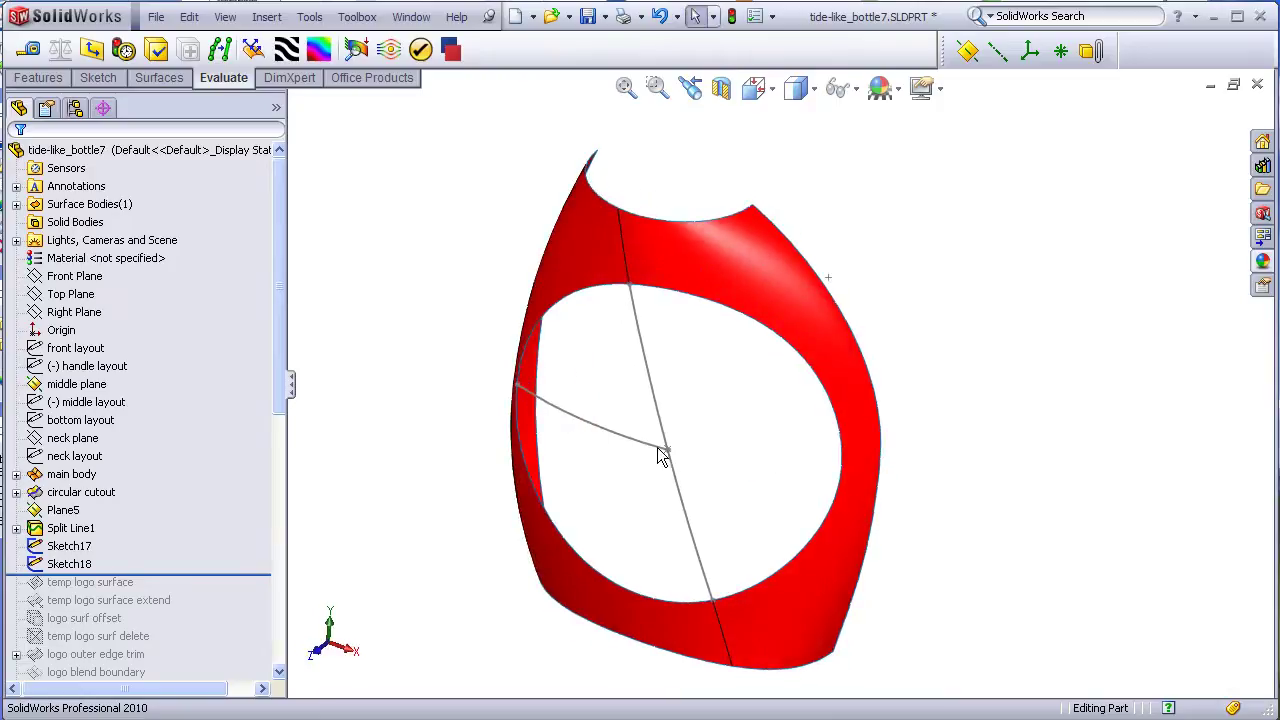
pyautogui.moveTo(609, 380); pyautogui.dragTo(600, 590, button='middle')
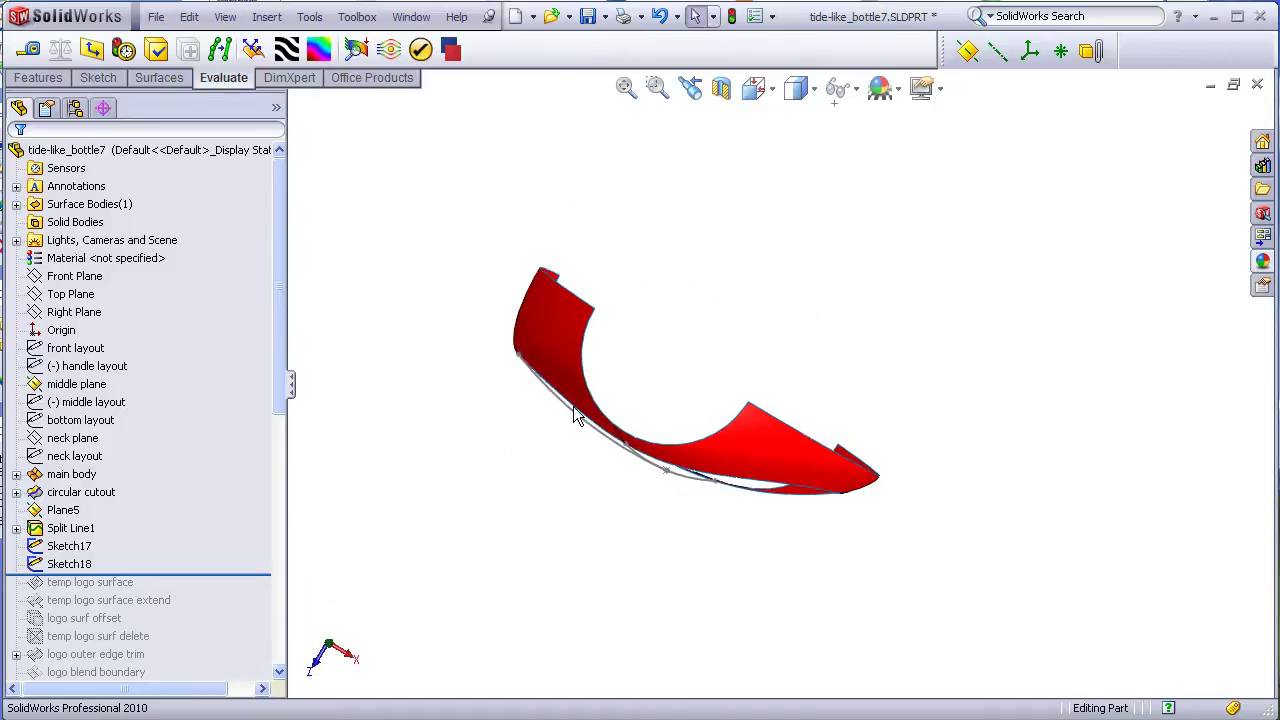
pyautogui.moveTo(591, 443); pyautogui.dragTo(608, 291, button='middle')
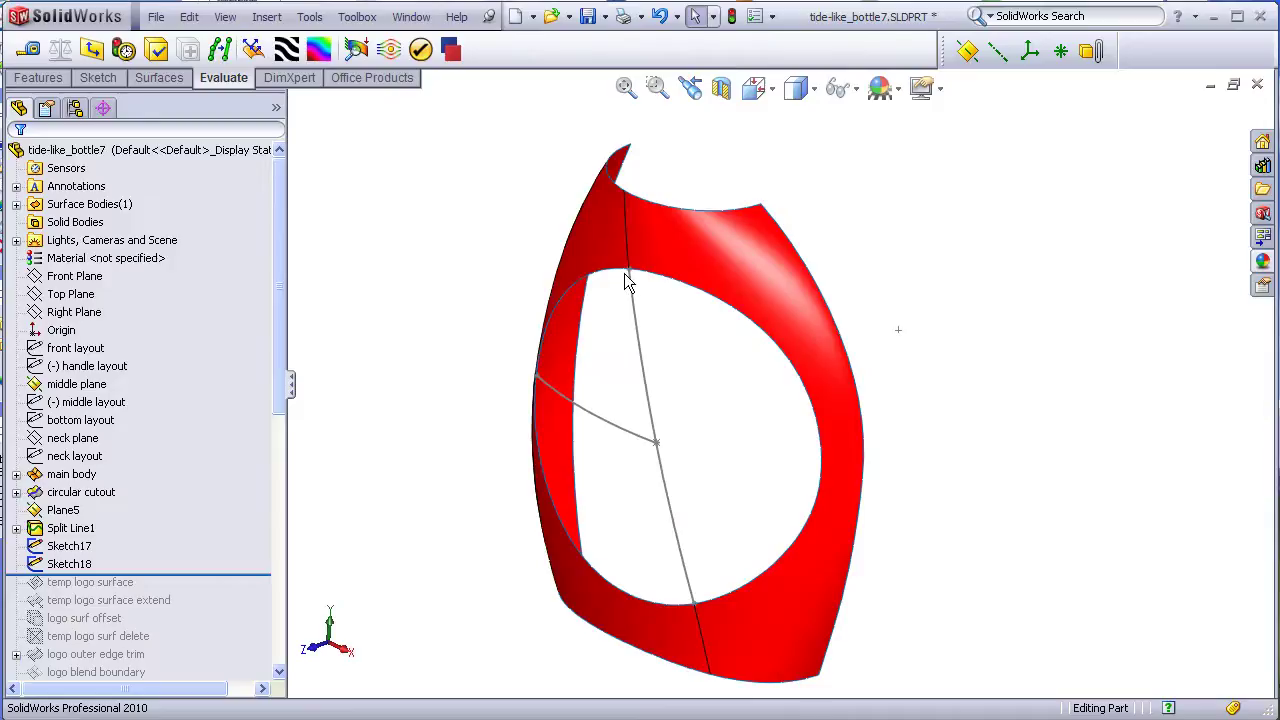
pyautogui.click(63, 510)
pyautogui.click(369, 475)
pyautogui.moveTo(498, 442)
pyautogui.mouseDown(button='middle')
pyautogui.moveTo(466, 408)
pyautogui.moveTo(483, 439)
pyautogui.mouseUp(button='middle')
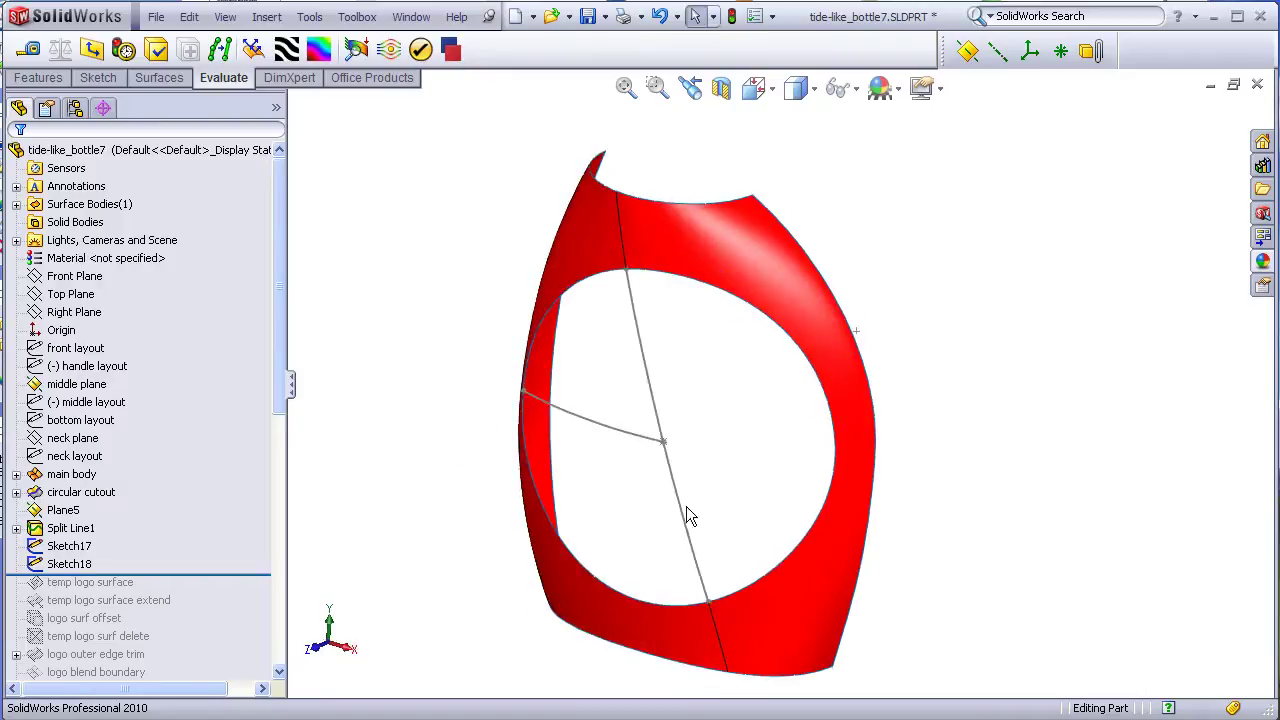
pyautogui.moveTo(670, 453); pyautogui.dragTo(700, 445, button='middle')
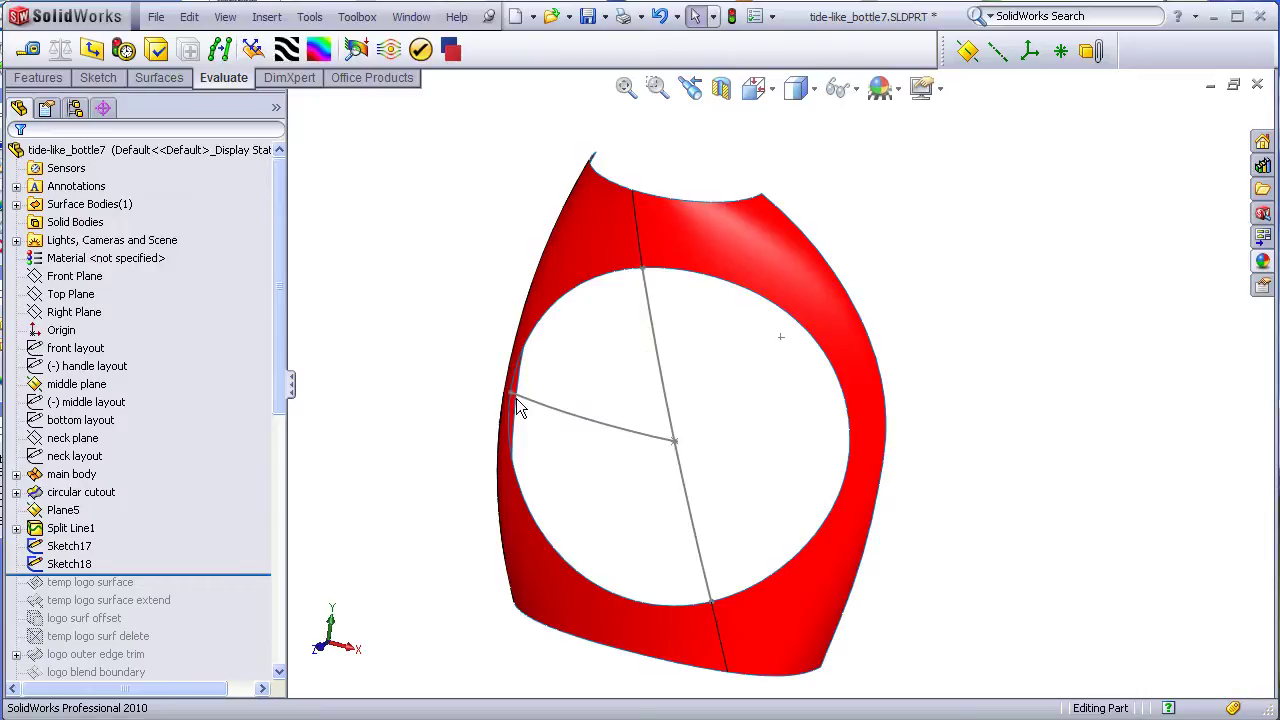
# Step: Roll the feature history forward to include the temp logo surface, shown in the front view
pyautogui.moveTo(214, 572); pyautogui.dragTo(213, 586)
pyautogui.moveTo(357, 531); pyautogui.dragTo(350, 483, button='middle')
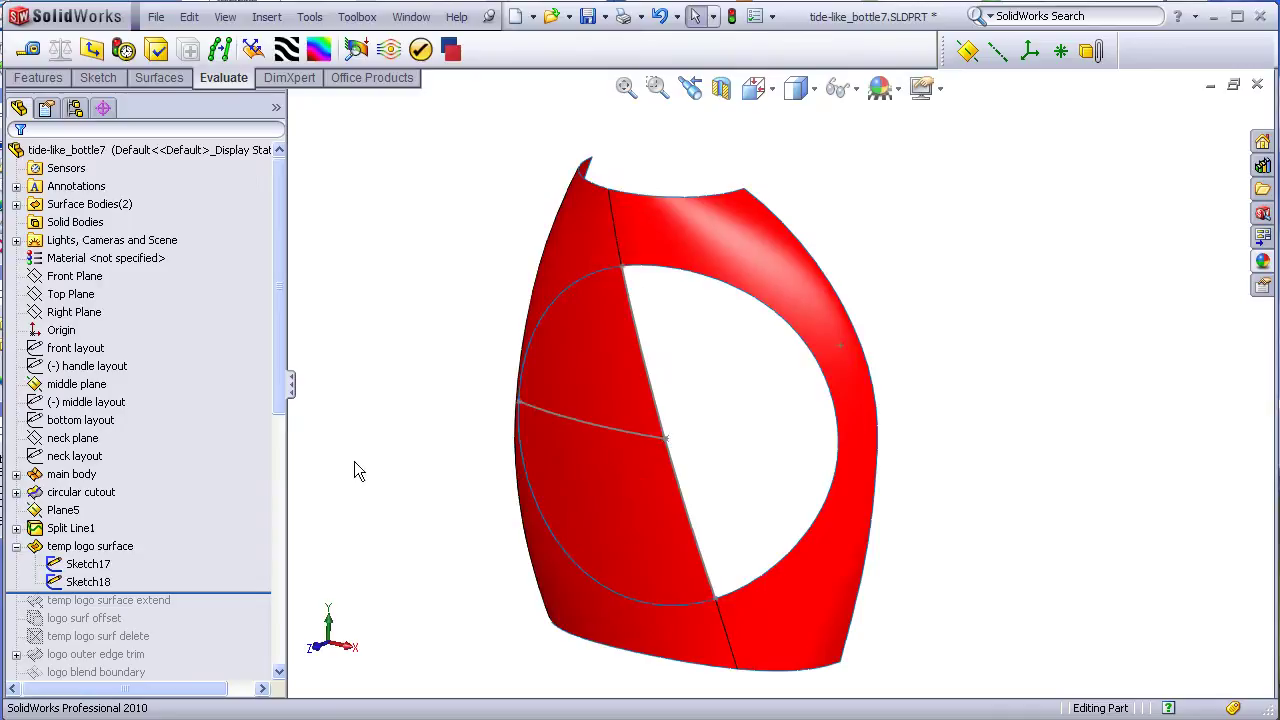
pyautogui.click(763, 89)
pyautogui.click(779, 149)
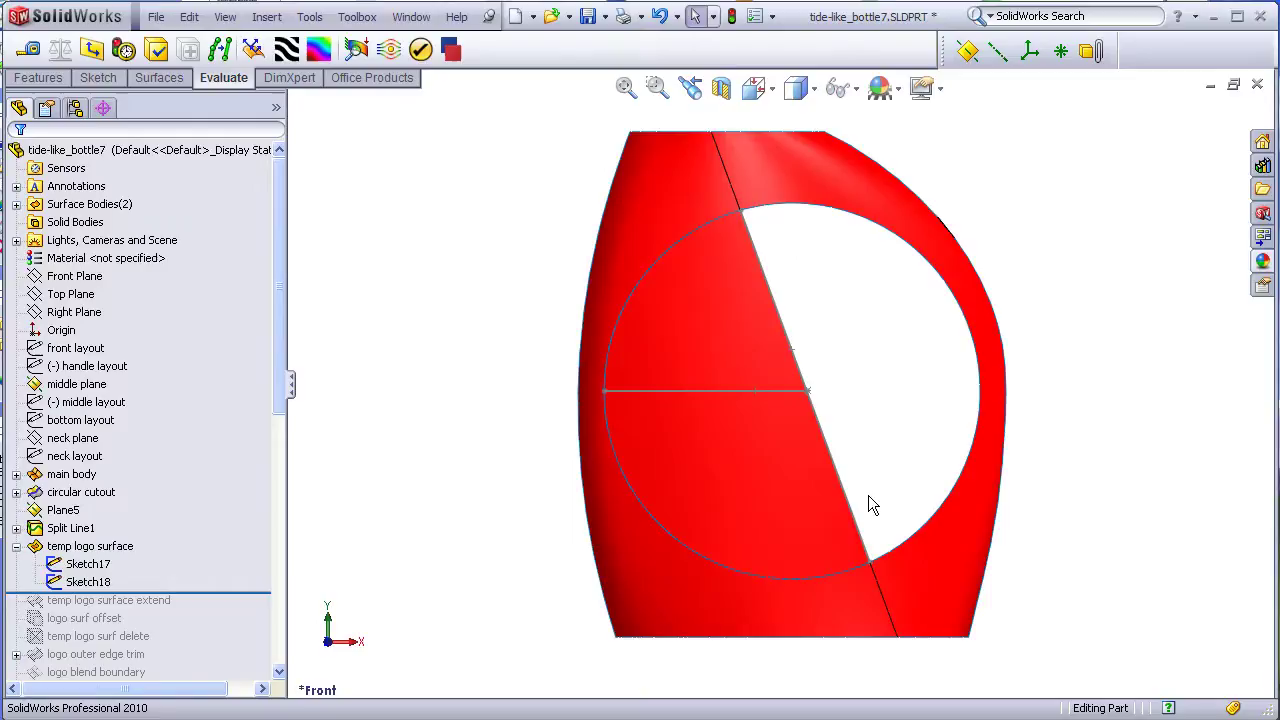
# Step: Make the front layout and handle layout sketches visible over the temp logo surface
pyautogui.rightClick(90, 348)
pyautogui.click(107, 316)
pyautogui.rightClick(100, 366)
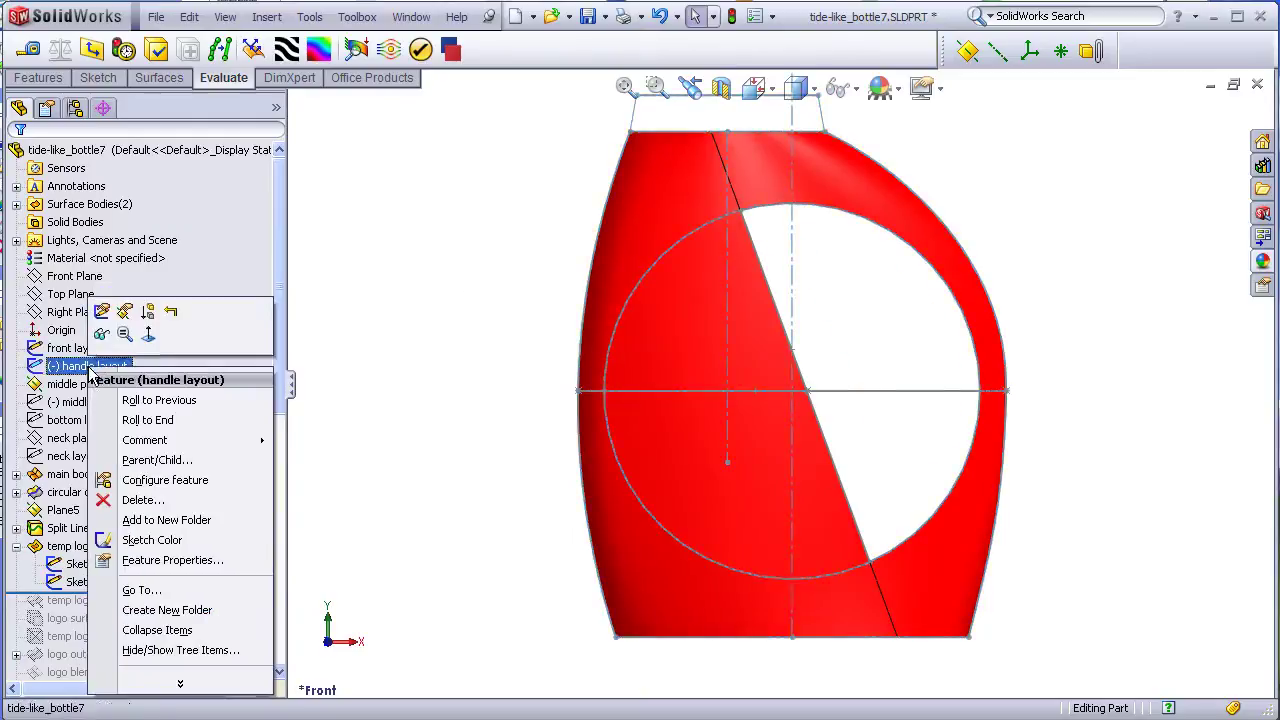
pyautogui.click(107, 334)
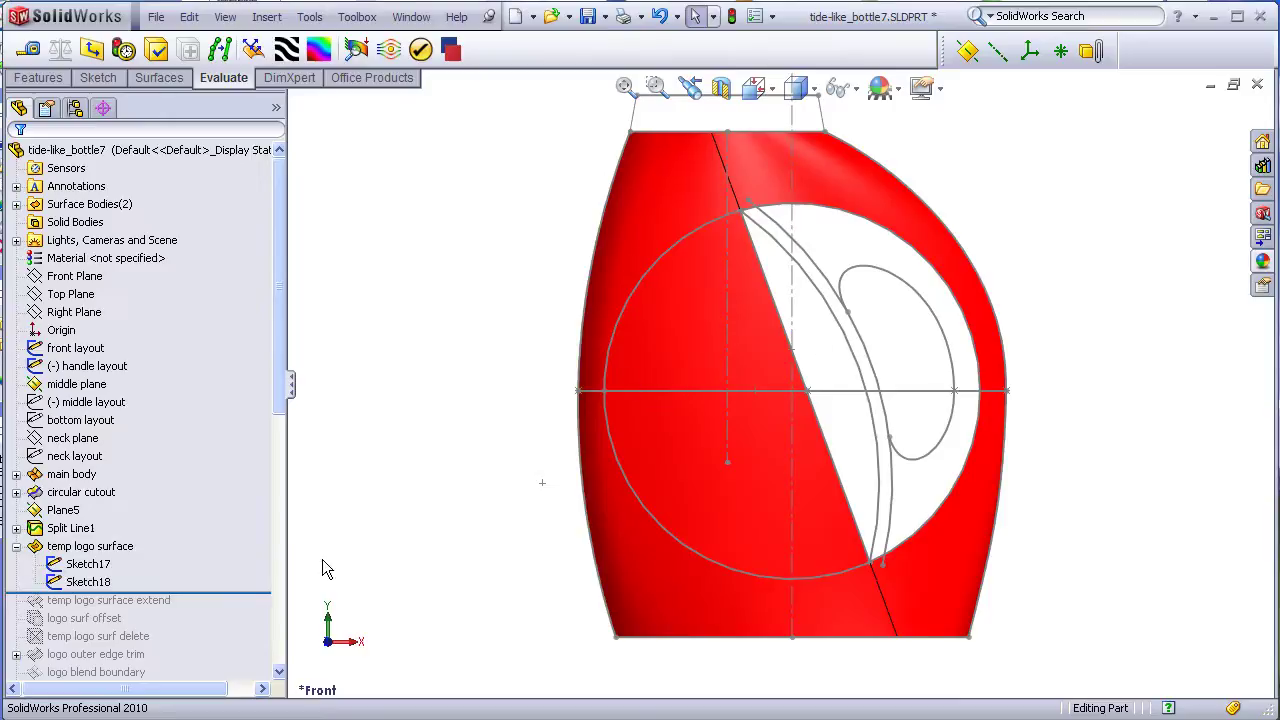
# Step: Roll the history forward past temp logo surface extend and inspect the extended edge at both ends of the opening
pyautogui.moveTo(255, 598); pyautogui.dragTo(257, 610)
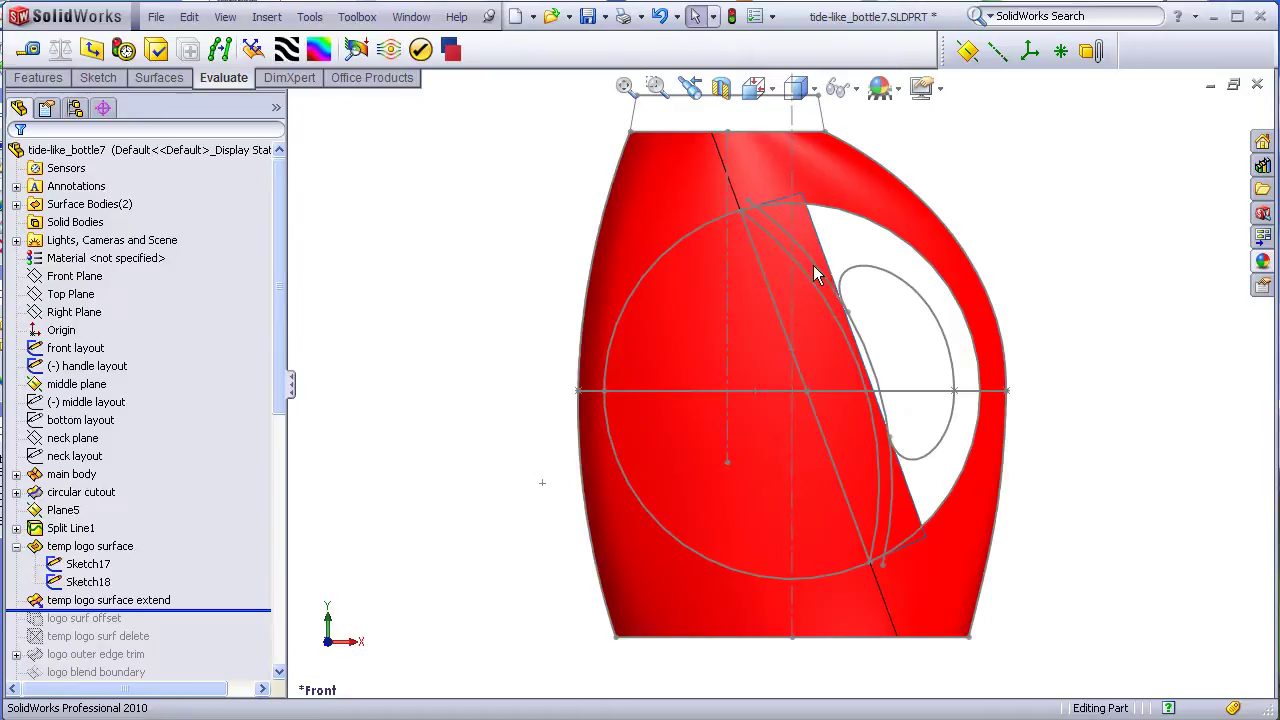
pyautogui.moveTo(806, 339); pyautogui.dragTo(731, 412, button='middle')
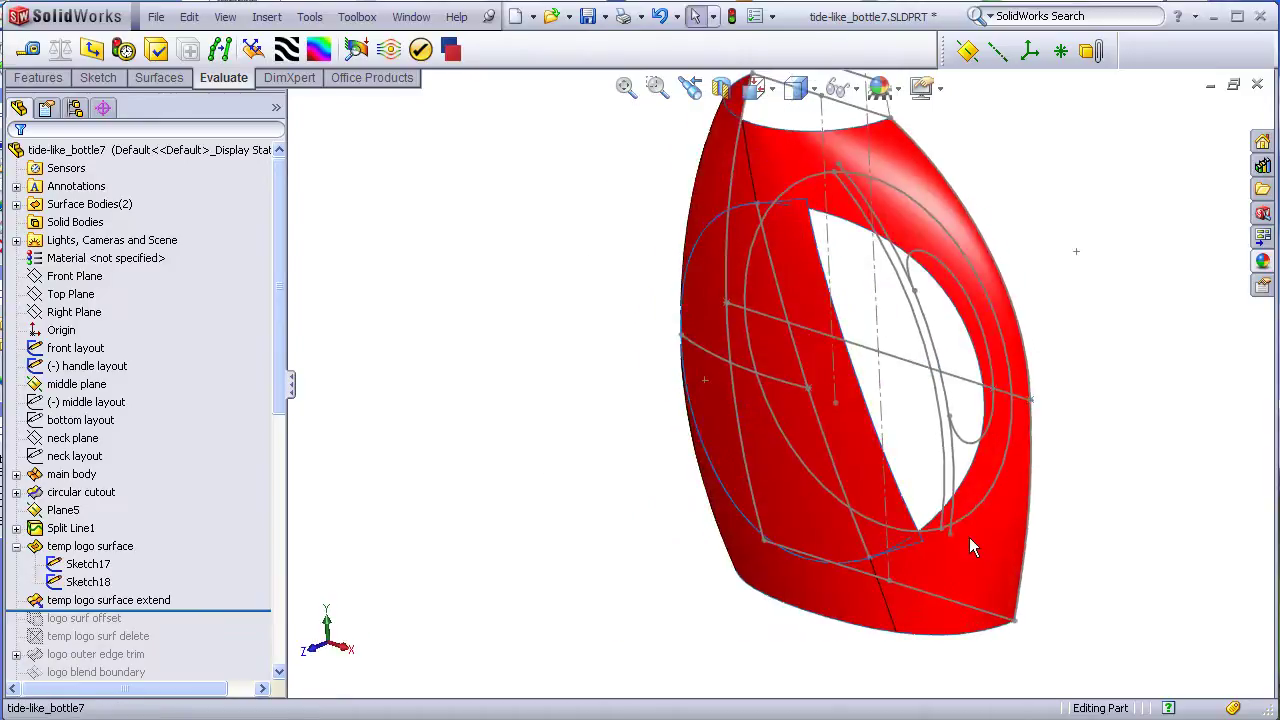
pyautogui.scroll(-5, 928, 539)
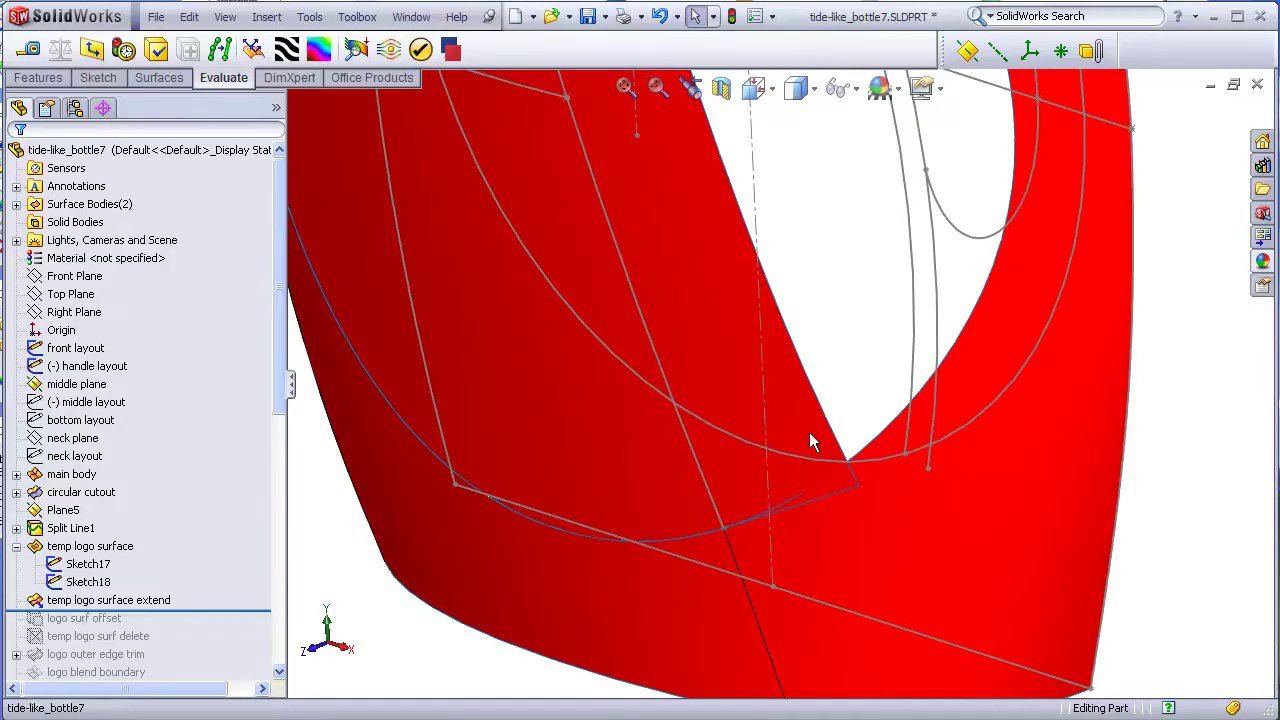
pyautogui.scroll(4, 790, 460)
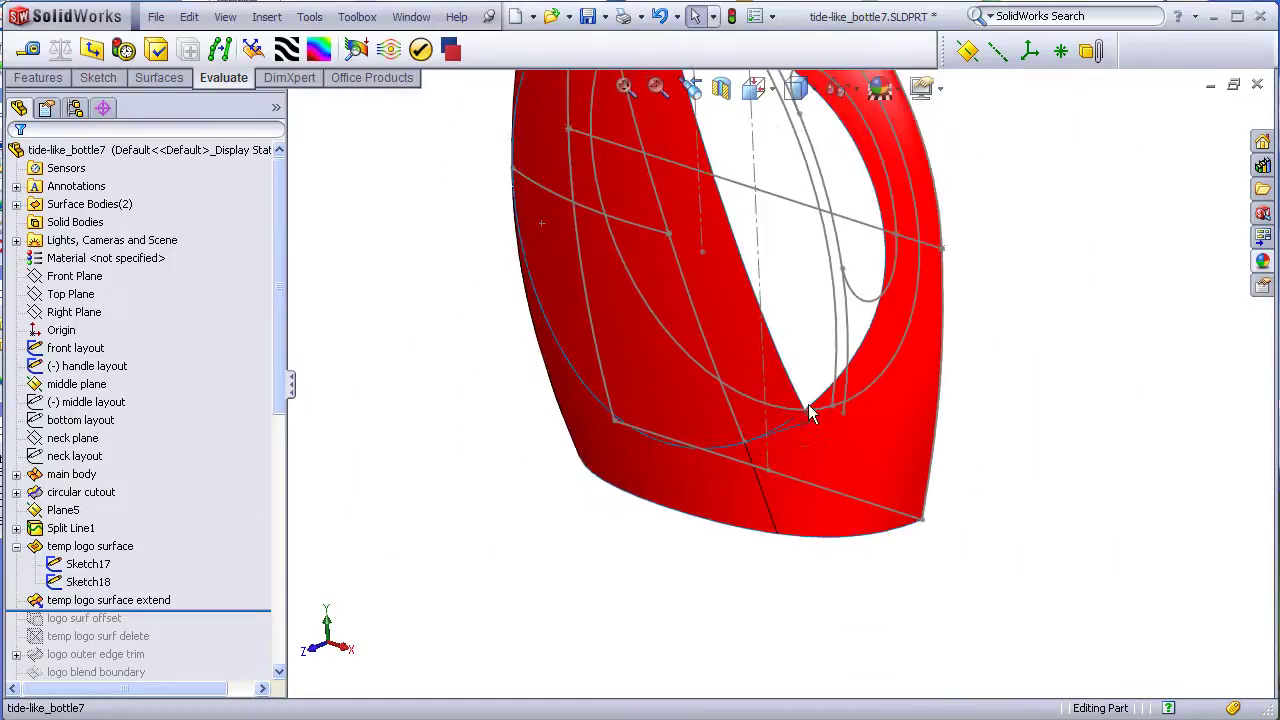
pyautogui.click(755, 88)
pyautogui.click(786, 128)
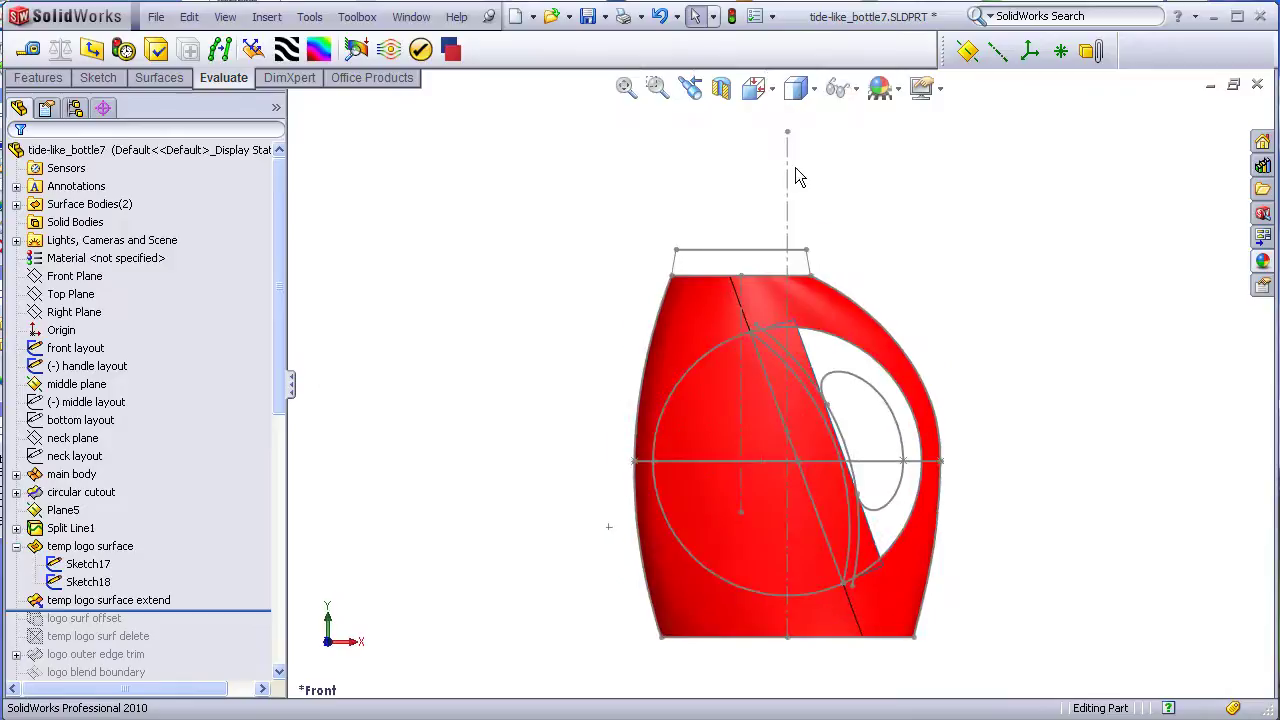
pyautogui.moveTo(948, 462); pyautogui.dragTo(734, 279, button='middle')
pyautogui.scroll(-5, 735, 277)
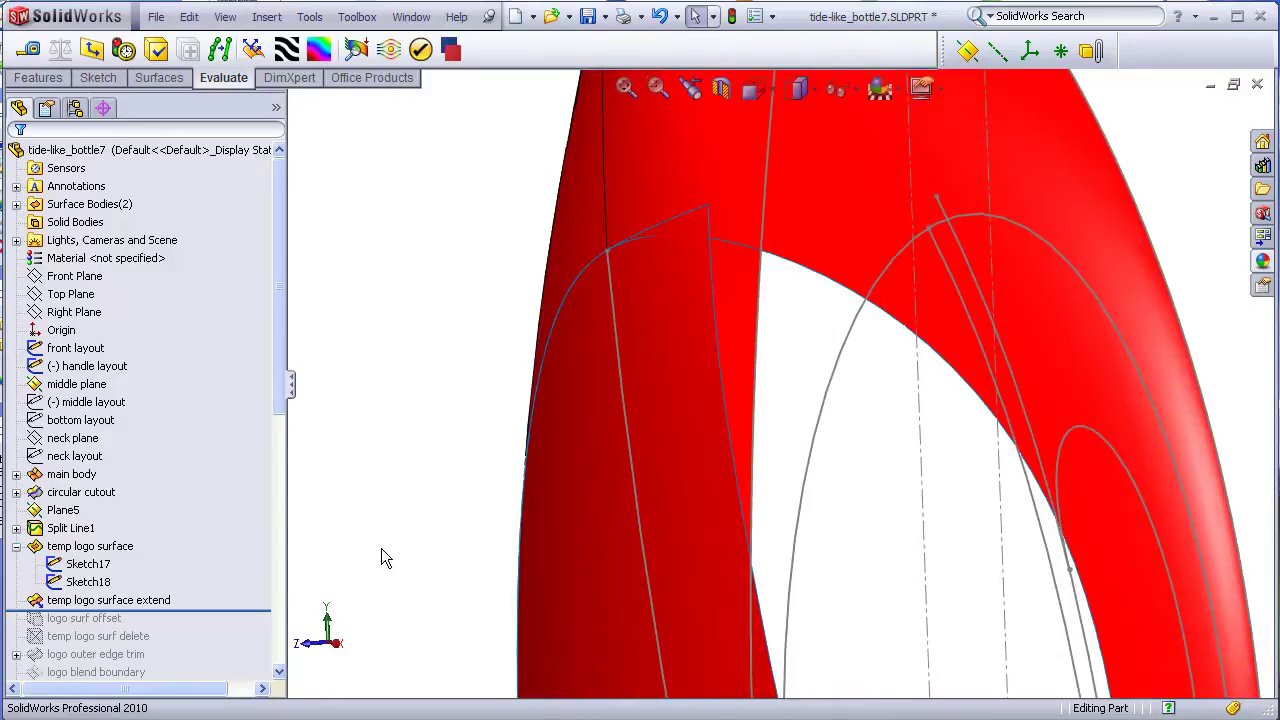
# Step: Roll the history forward past logo surf offset and highlight the offset surface to compare it with the original
pyautogui.moveTo(230, 610); pyautogui.dragTo(232, 627)
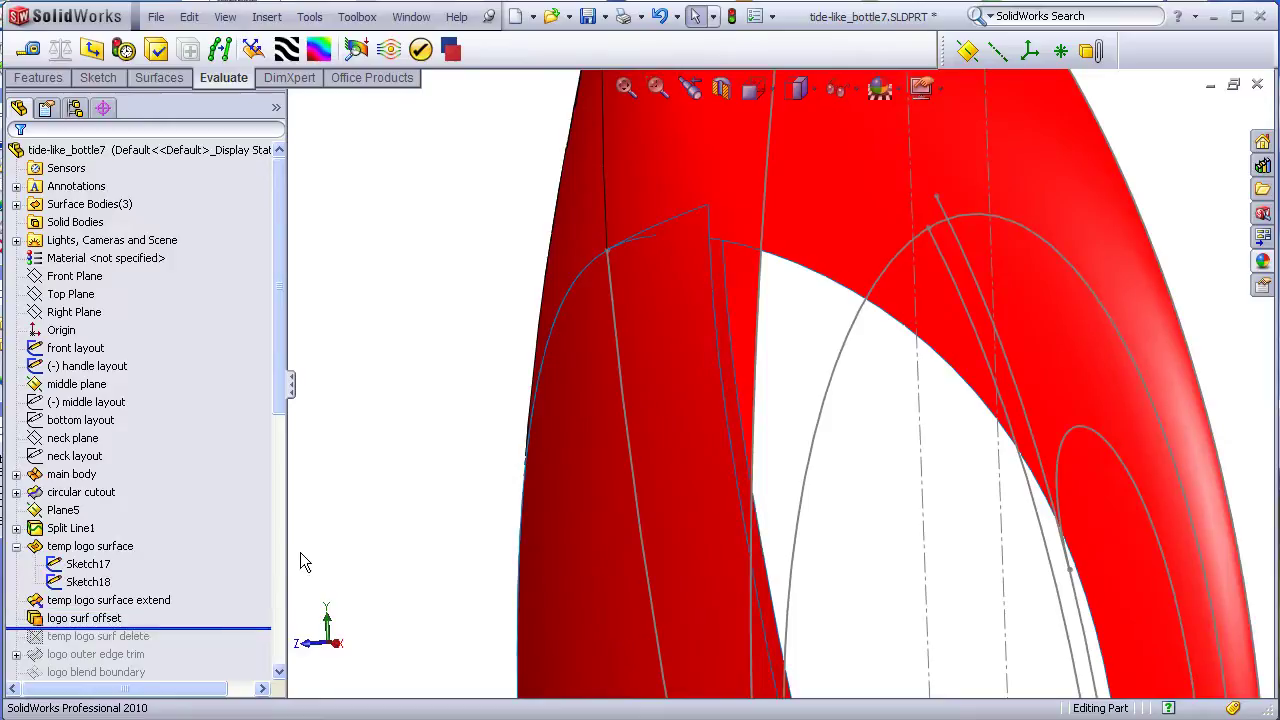
pyautogui.click(727, 368)
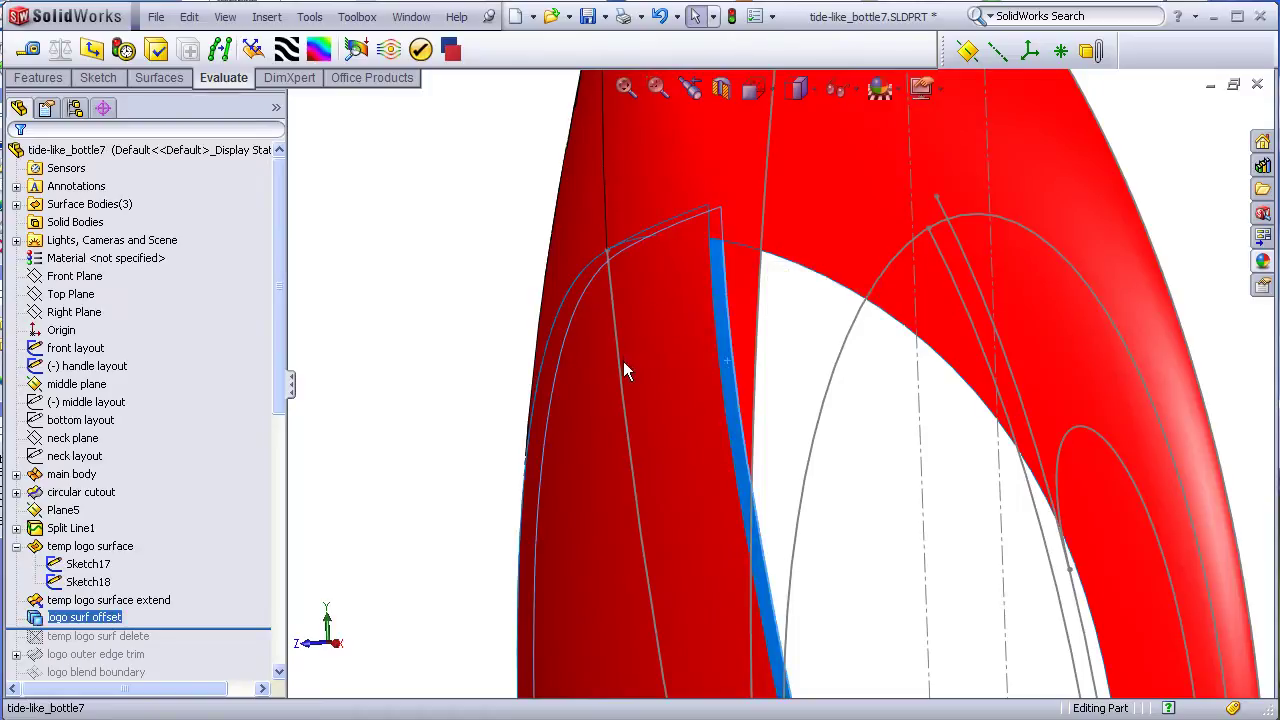
pyautogui.scroll(3, 623, 361)
pyautogui.moveTo(721, 466); pyautogui.dragTo(670, 290, button='middle')
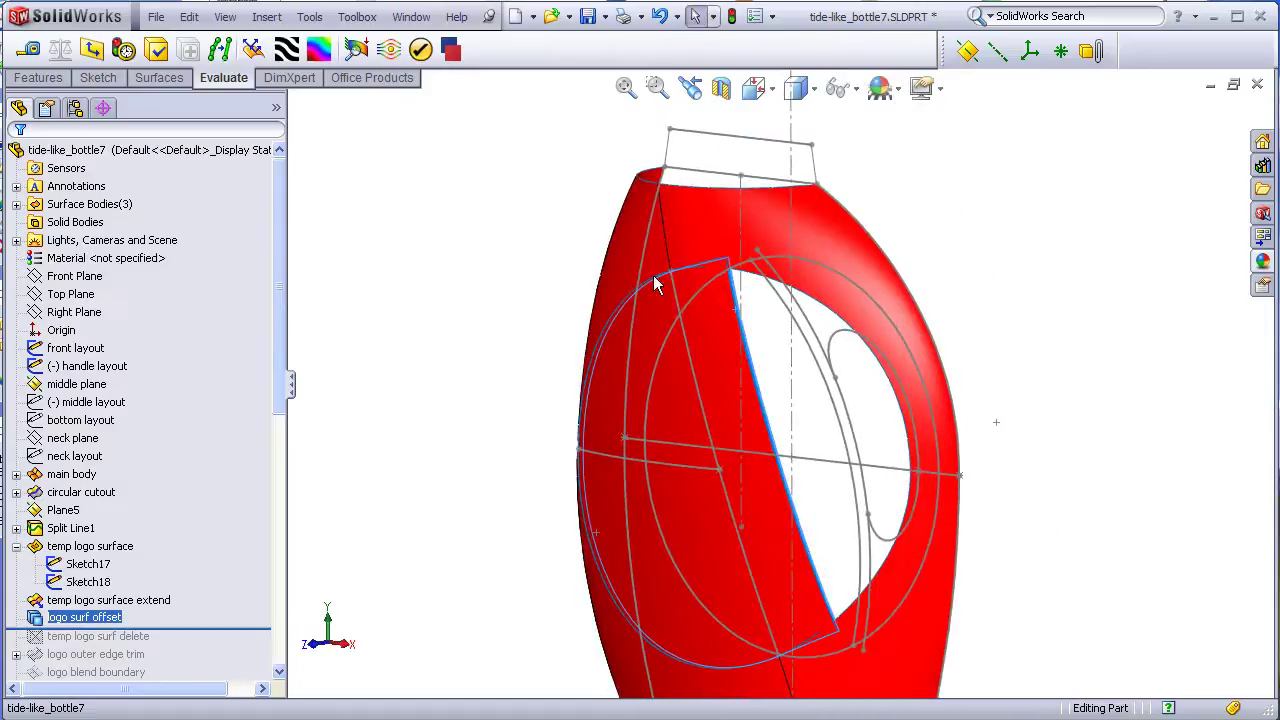
pyautogui.scroll(-5, 754, 346)
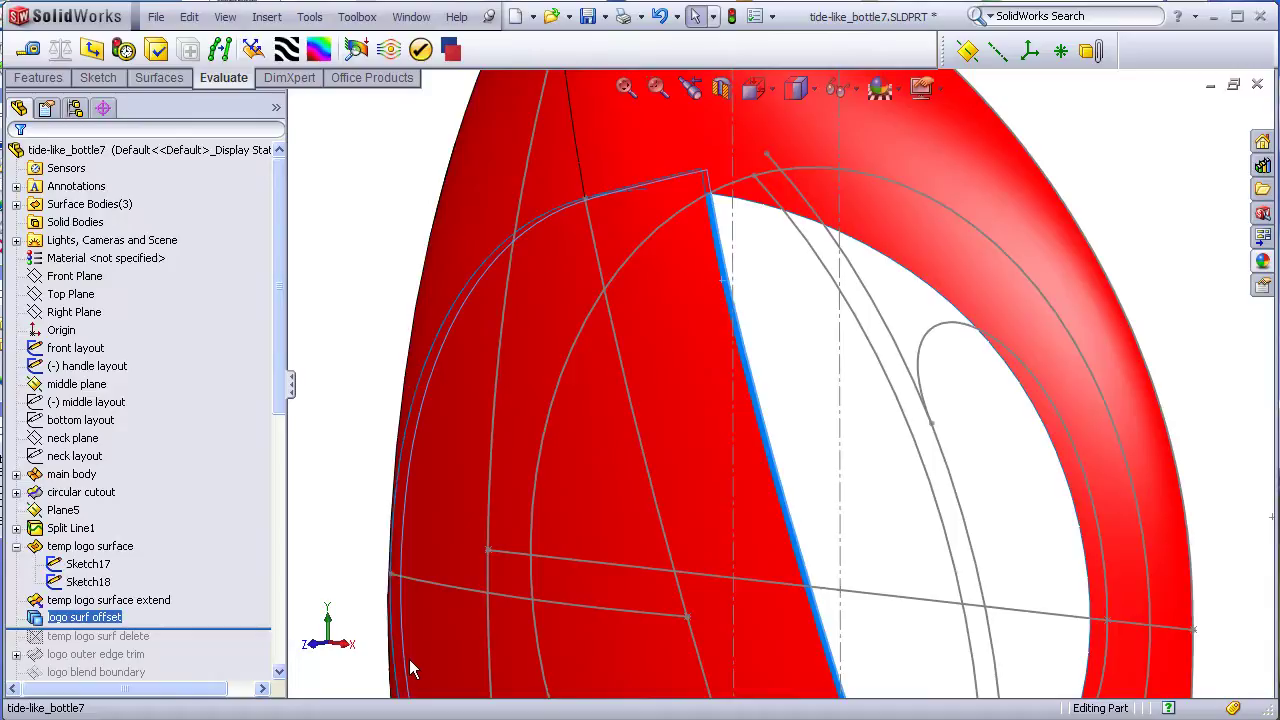
# Step: Hide the sketches and roll the history forward past temp logo surf delete, shown in the front view
pyautogui.hotkey('ctrl', 'z')
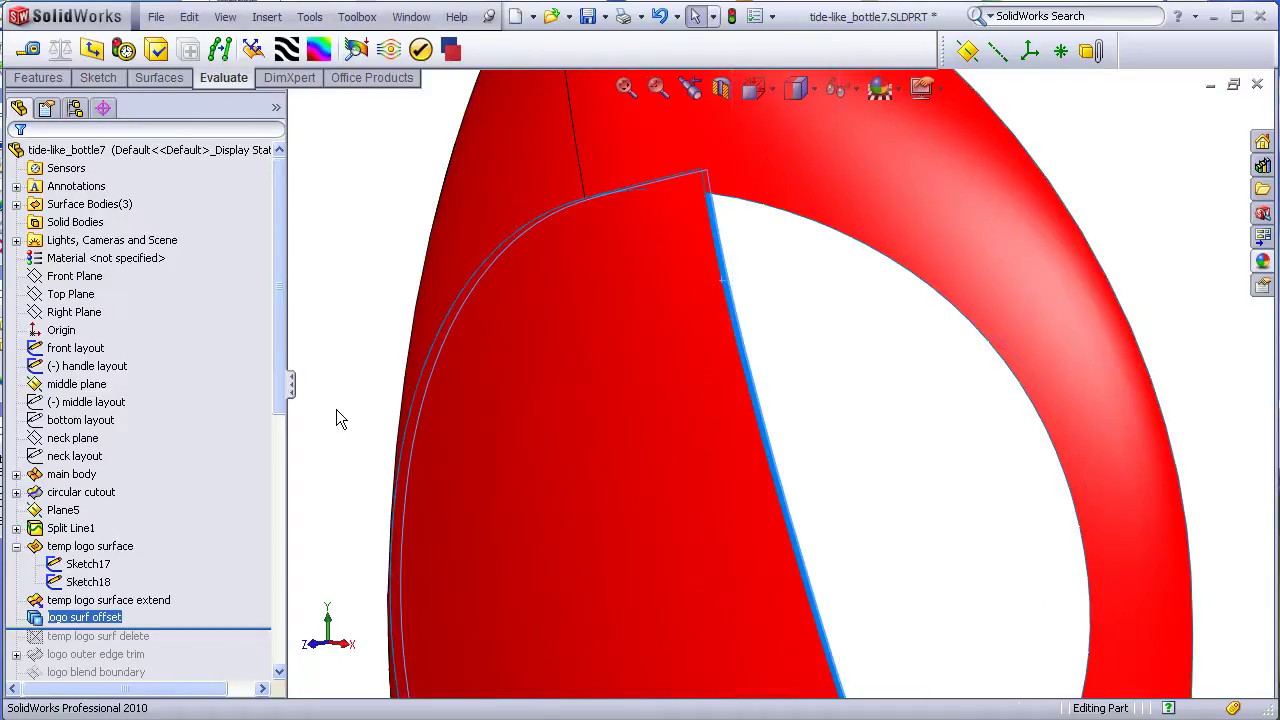
pyautogui.moveTo(240, 626); pyautogui.dragTo(251, 642)
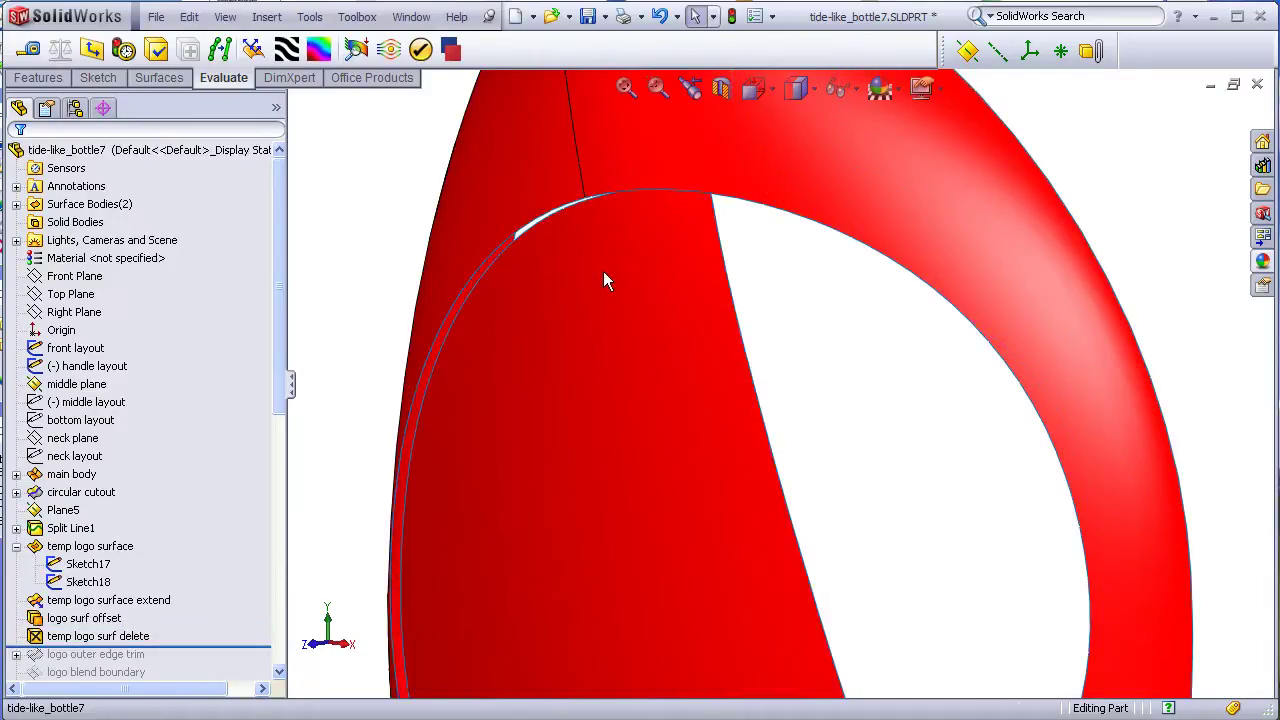
pyautogui.moveTo(603, 277); pyautogui.dragTo(561, 272, button='middle')
pyautogui.scroll(3, 557, 277)
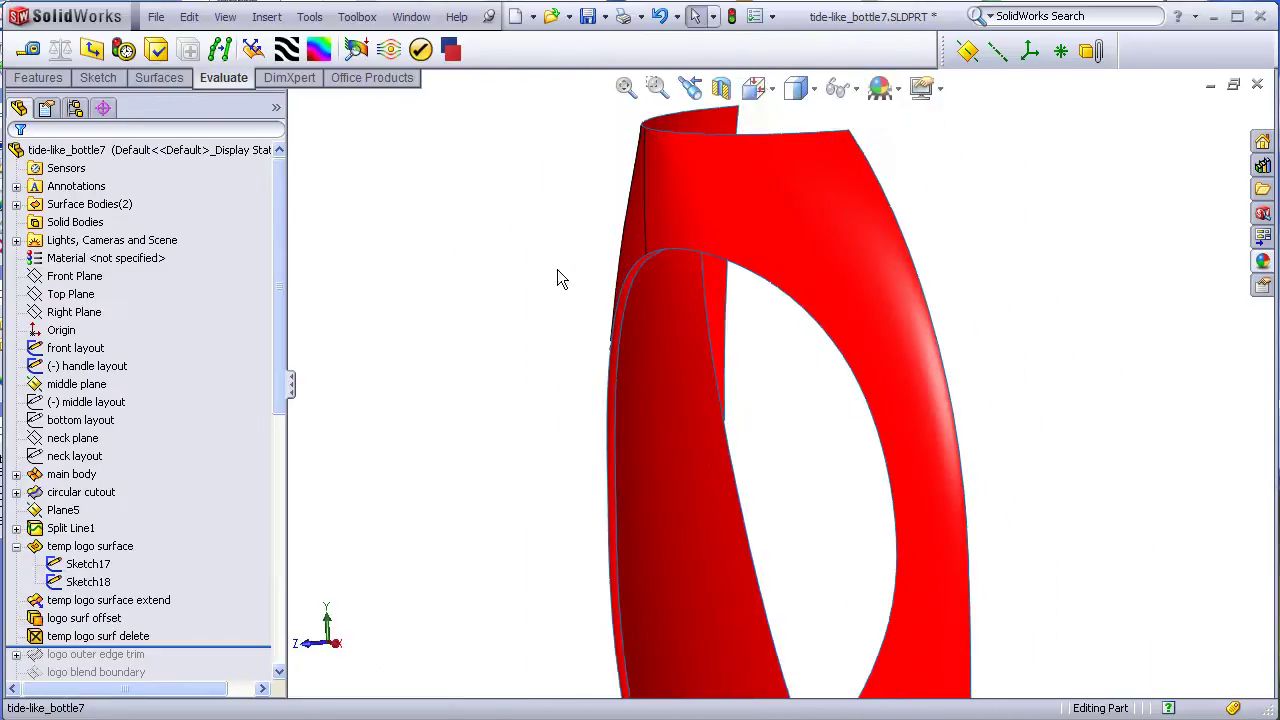
pyautogui.click(756, 88)
pyautogui.click(783, 160)
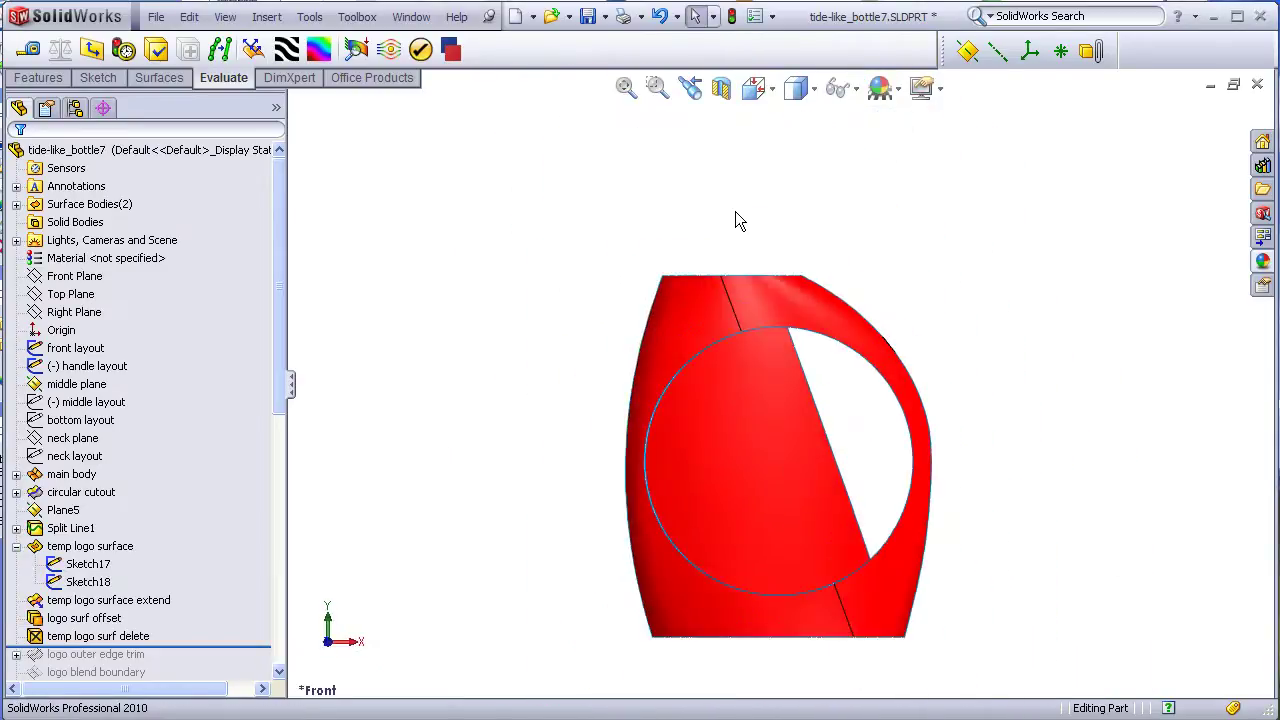
pyautogui.scroll(-3, 861, 517)
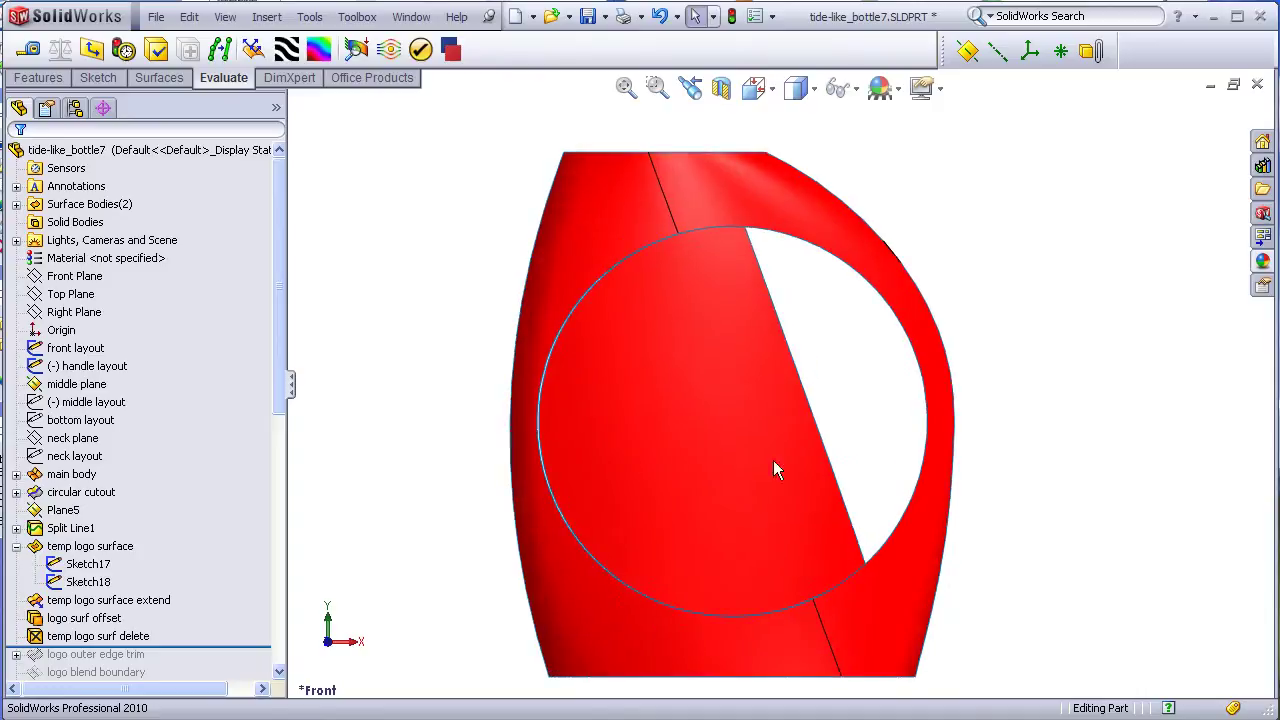
# Step: Roll the history forward past logo outer edge trim and inspect the gap between the trimmed logo surface and the circular cutout
pyautogui.click(256, 648)
pyautogui.moveTo(257, 648); pyautogui.dragTo(251, 663)
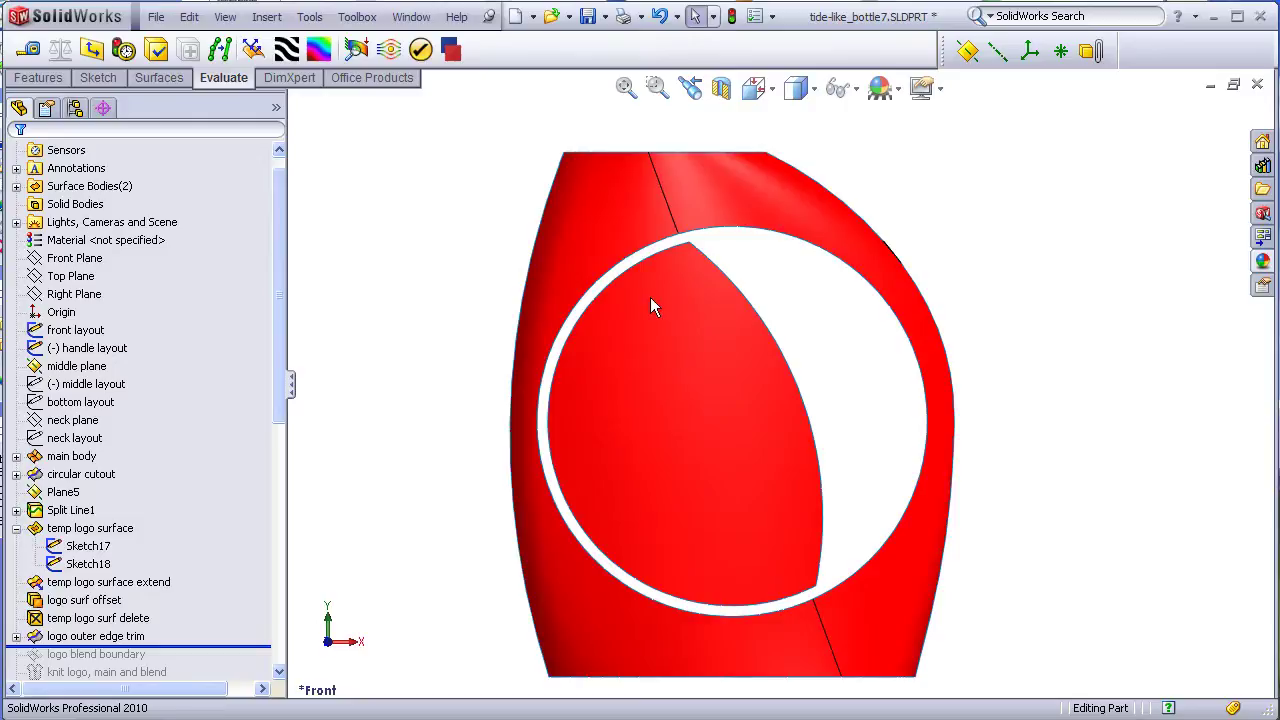
pyautogui.moveTo(650, 297); pyautogui.dragTo(608, 337, button='middle')
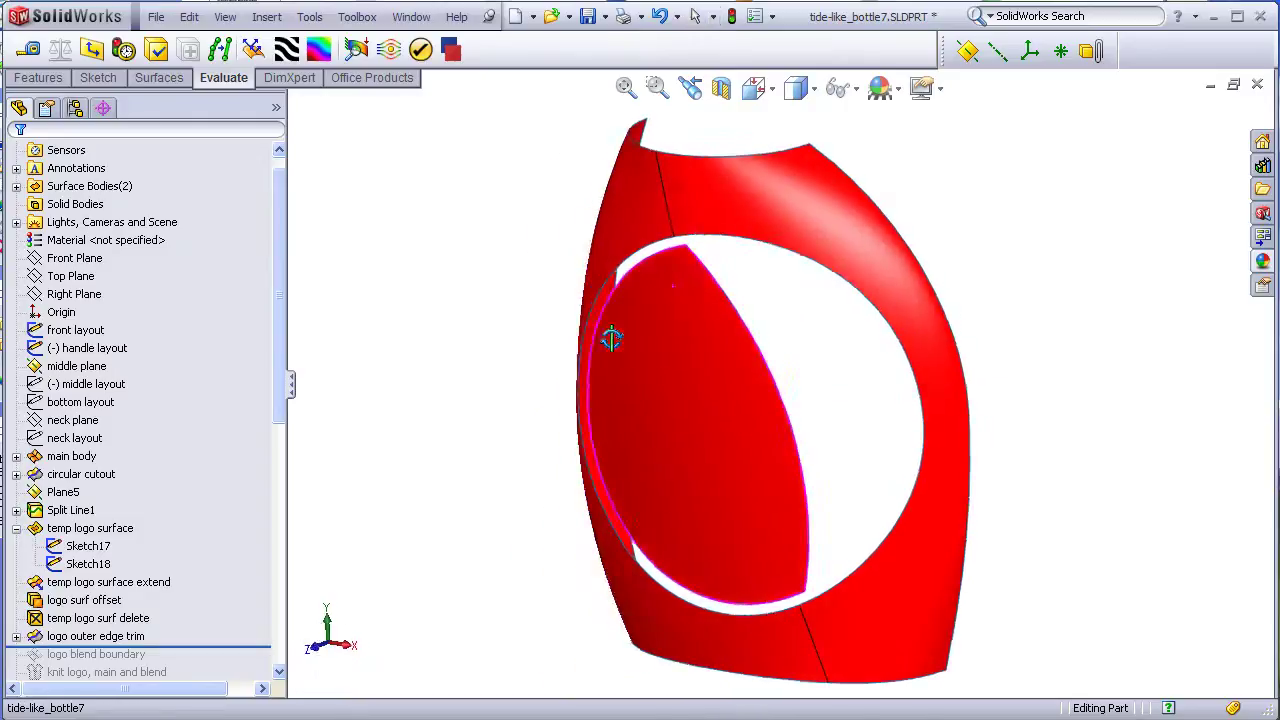
pyautogui.scroll(-3, 689, 256)
pyautogui.scroll(-1, 689, 256)
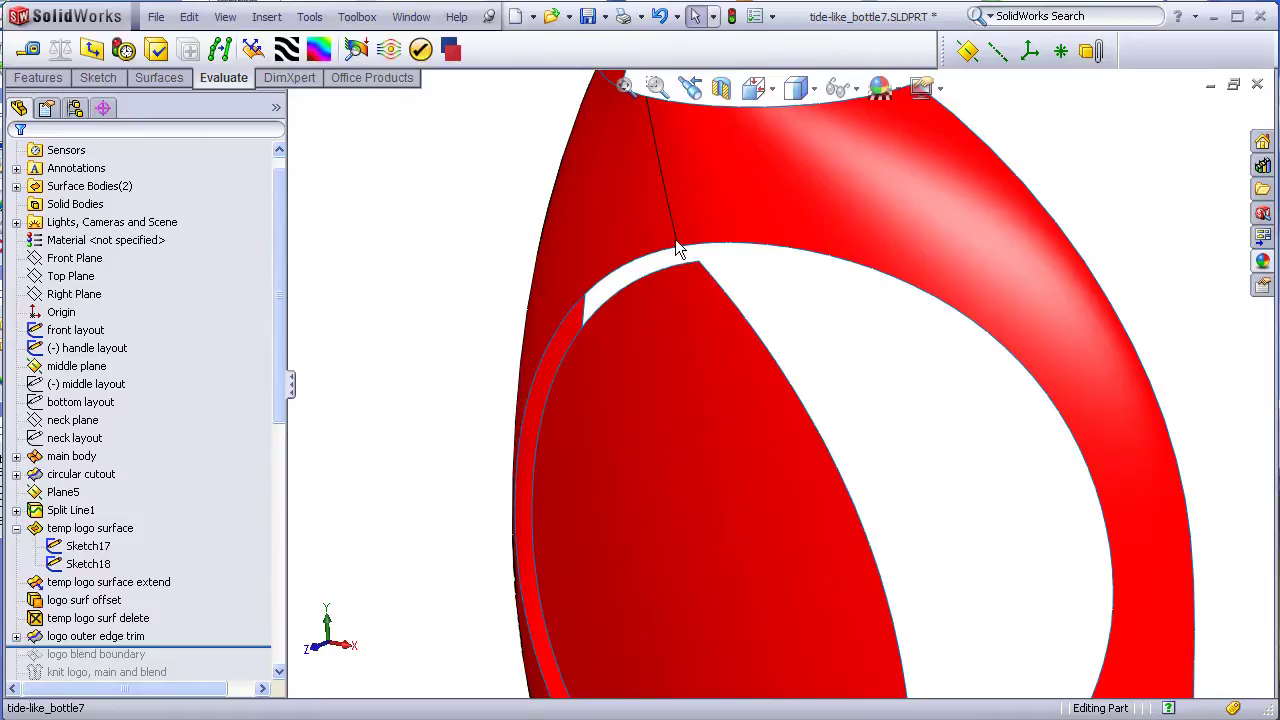
pyautogui.scroll(-1, 677, 248)
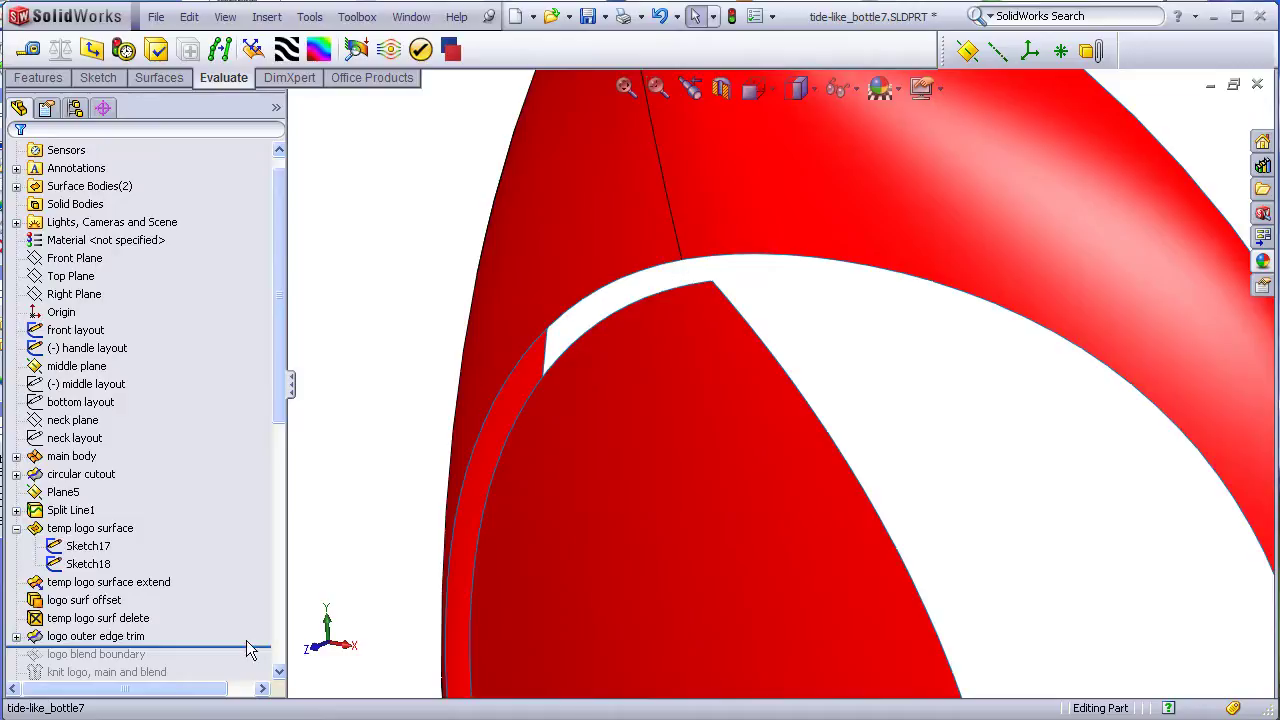
# Step: Roll the history forward past logo blend boundary and inspect the blend's upper end, highlighting its outer edge along the circular cutout
pyautogui.moveTo(257, 646); pyautogui.dragTo(240, 552)
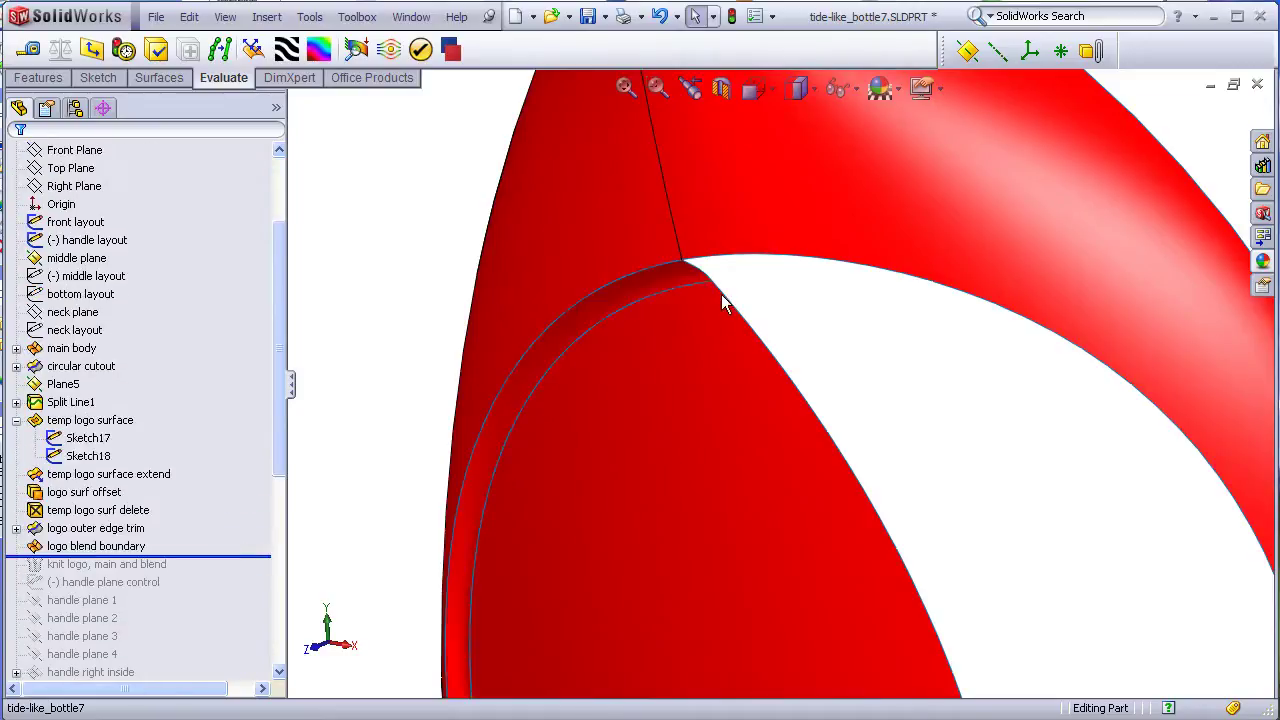
pyautogui.scroll(-3, 721, 294)
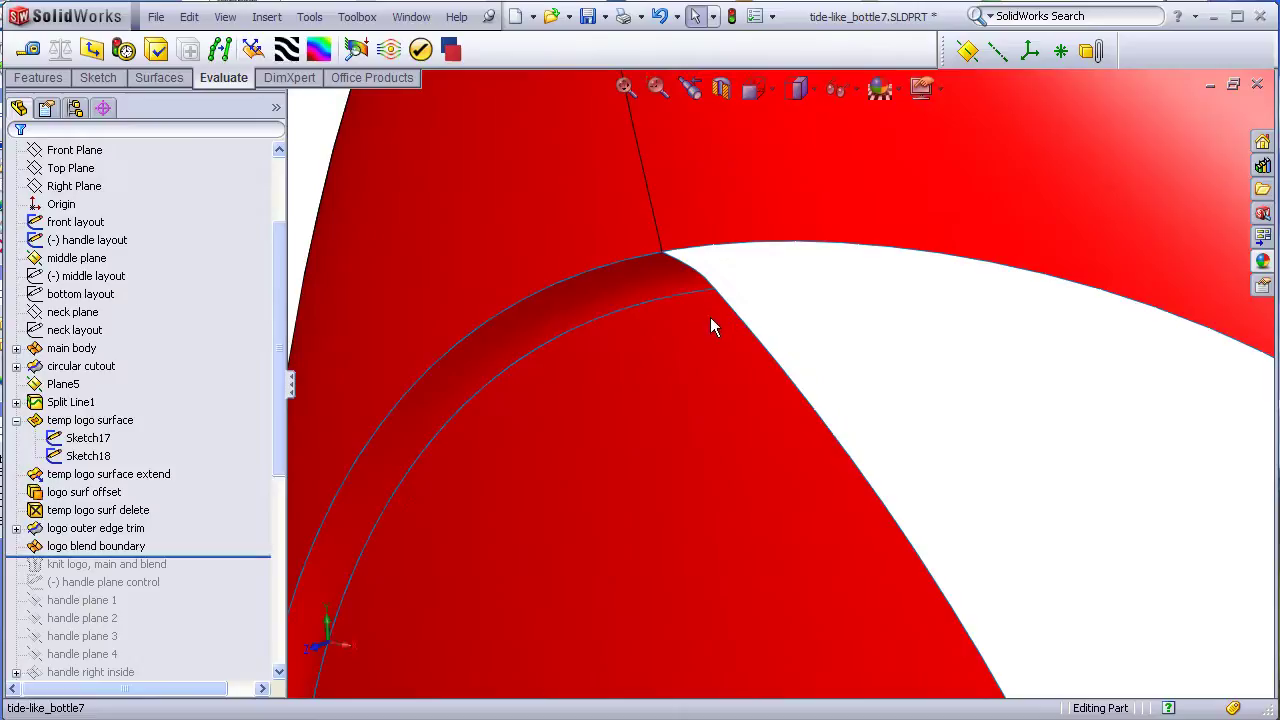
pyautogui.click(710, 318)
pyautogui.click(806, 331)
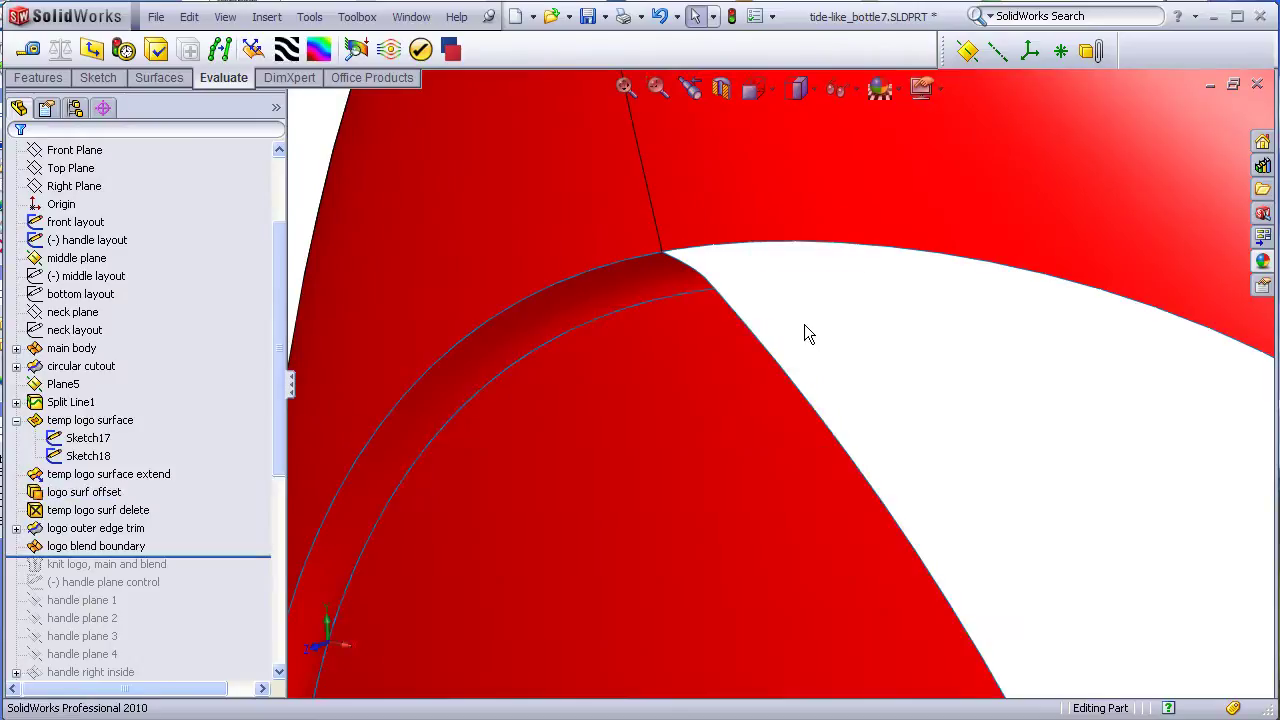
pyautogui.click(646, 263)
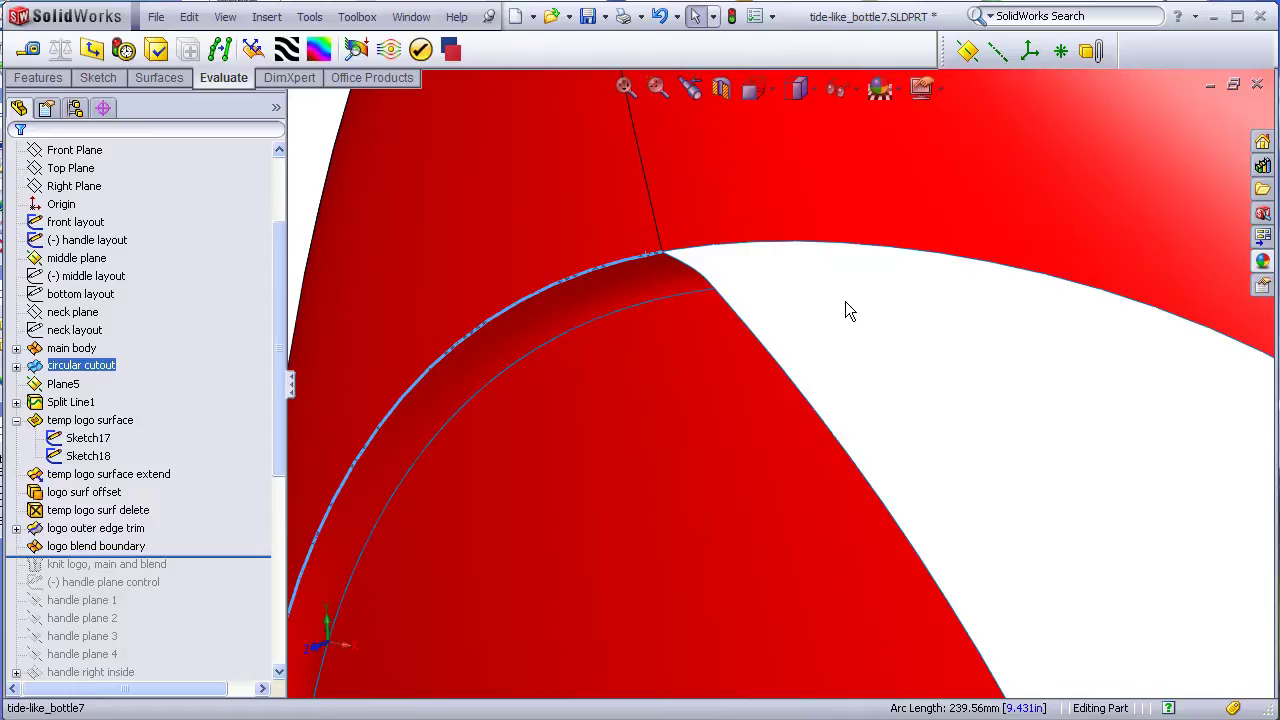
pyautogui.click(876, 368)
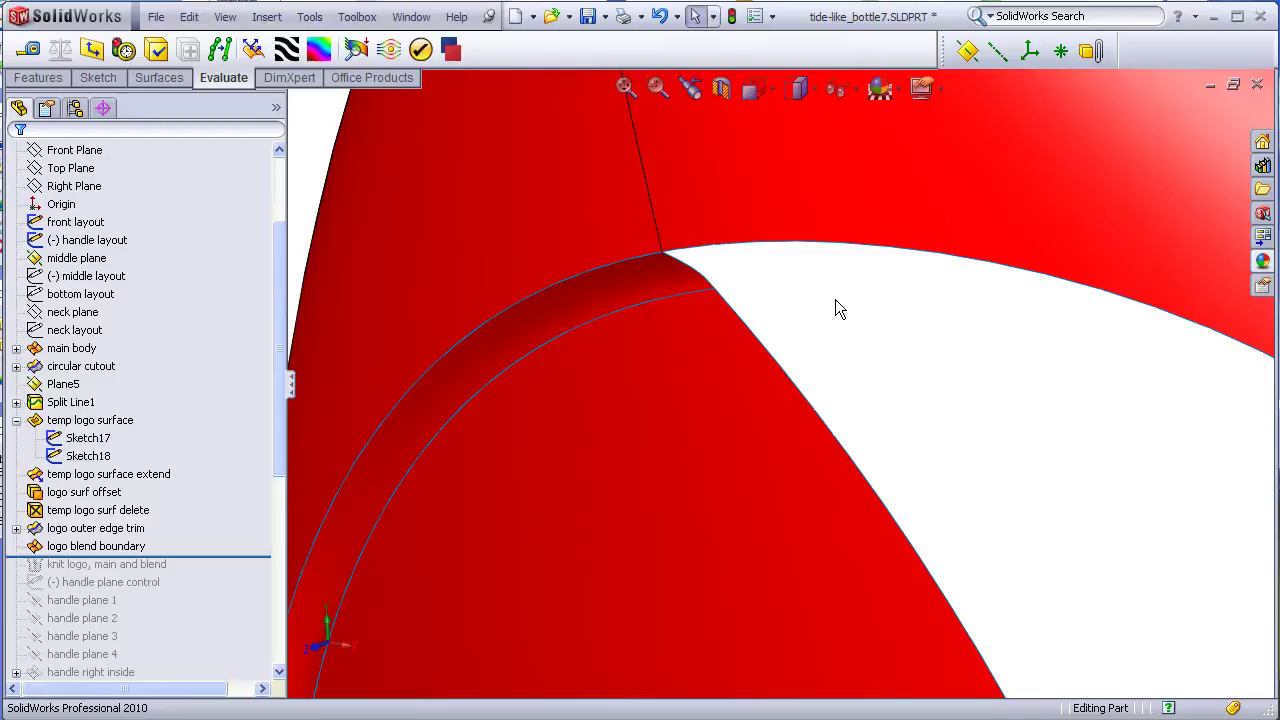
# Step: Roll the history forward past knit logo, main and blend and the handle plane control sketch, with the whole bottle in view
pyautogui.click(625, 87)
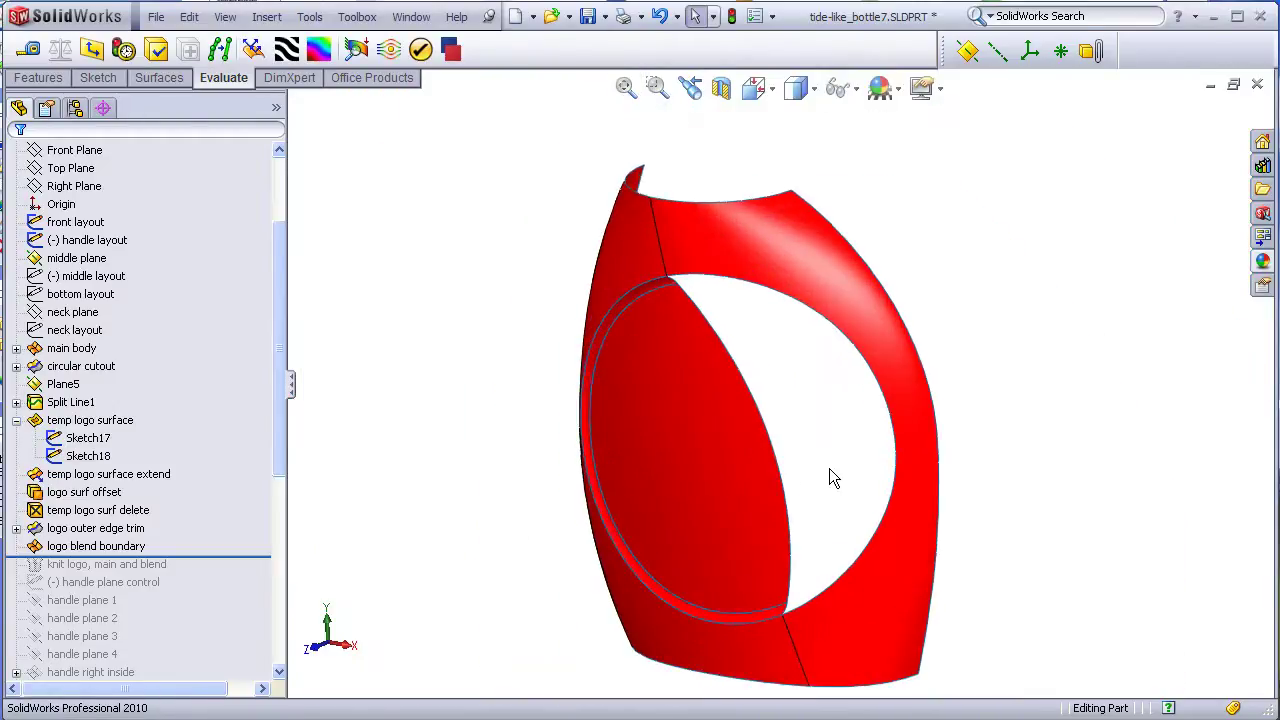
pyautogui.moveTo(244, 558); pyautogui.dragTo(372, 570)
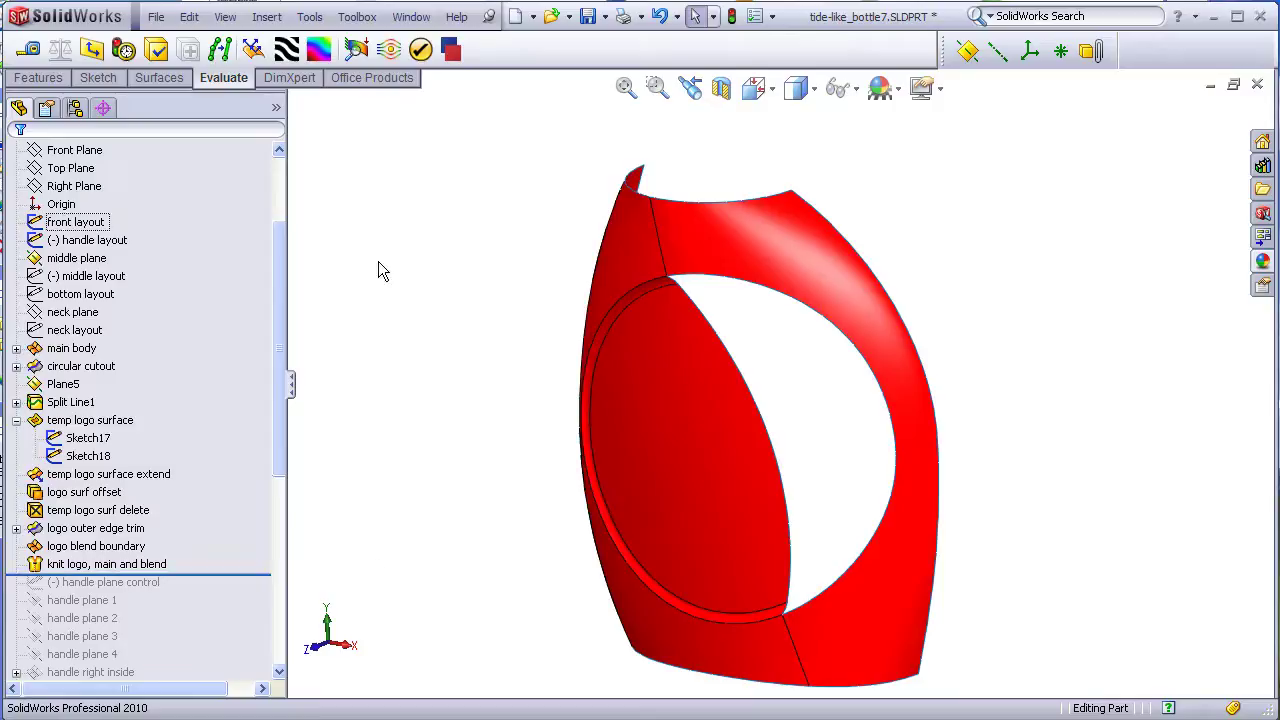
pyautogui.moveTo(249, 574); pyautogui.dragTo(192, 590)
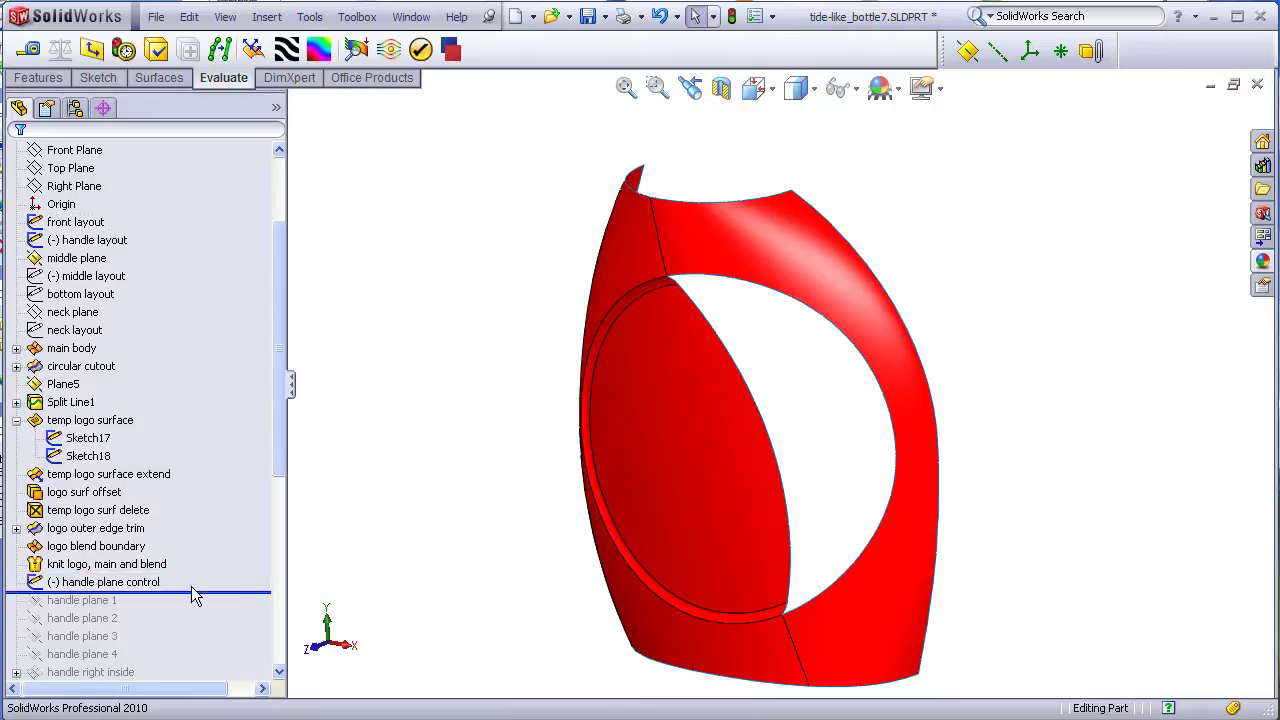
# Step: Turn off Hide All Types to display the layout sketches and highlight the handle plane control sketch in the front view
pyautogui.click(225, 17)
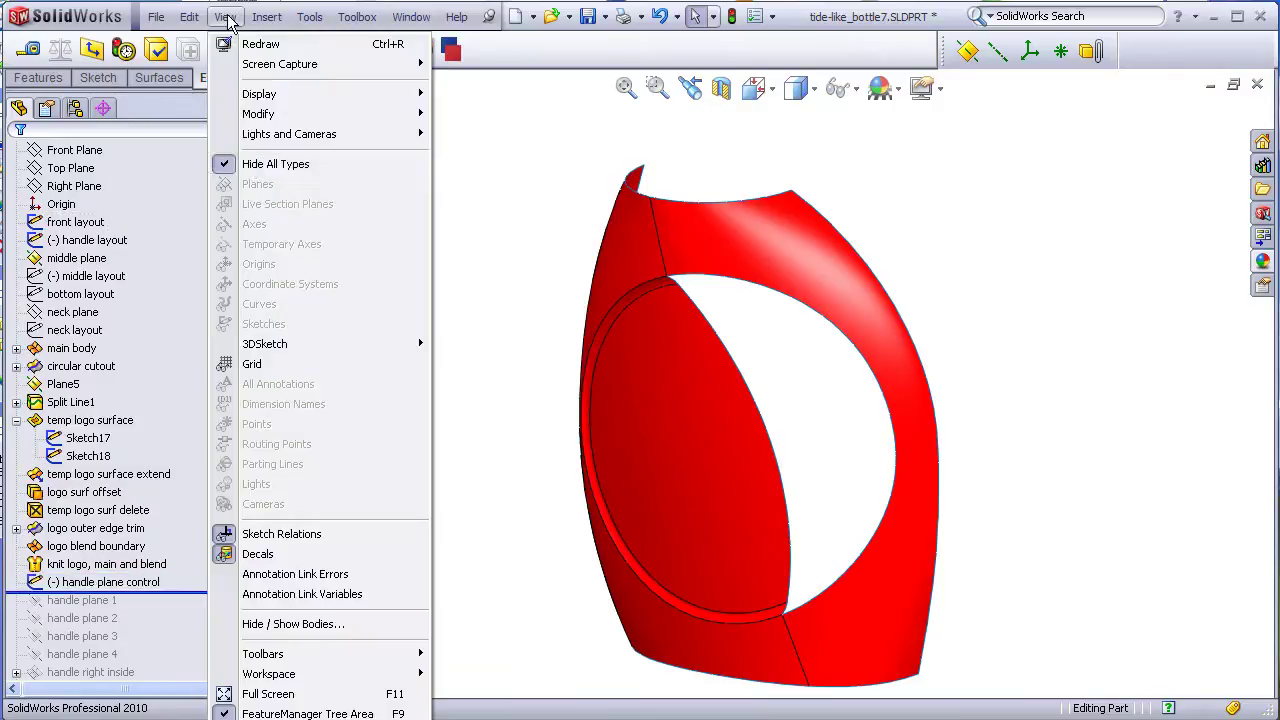
pyautogui.click(248, 163)
pyautogui.click(757, 87)
pyautogui.click(786, 161)
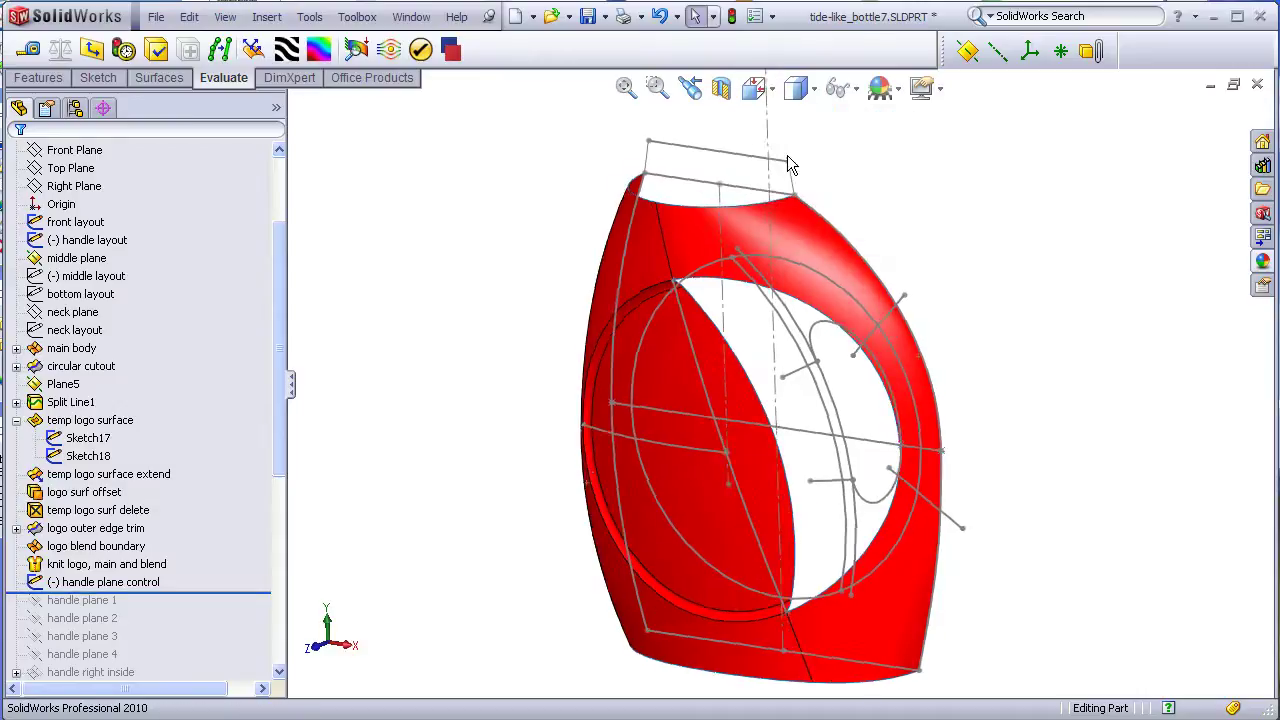
pyautogui.scroll(-5, 842, 440)
pyautogui.click(145, 582)
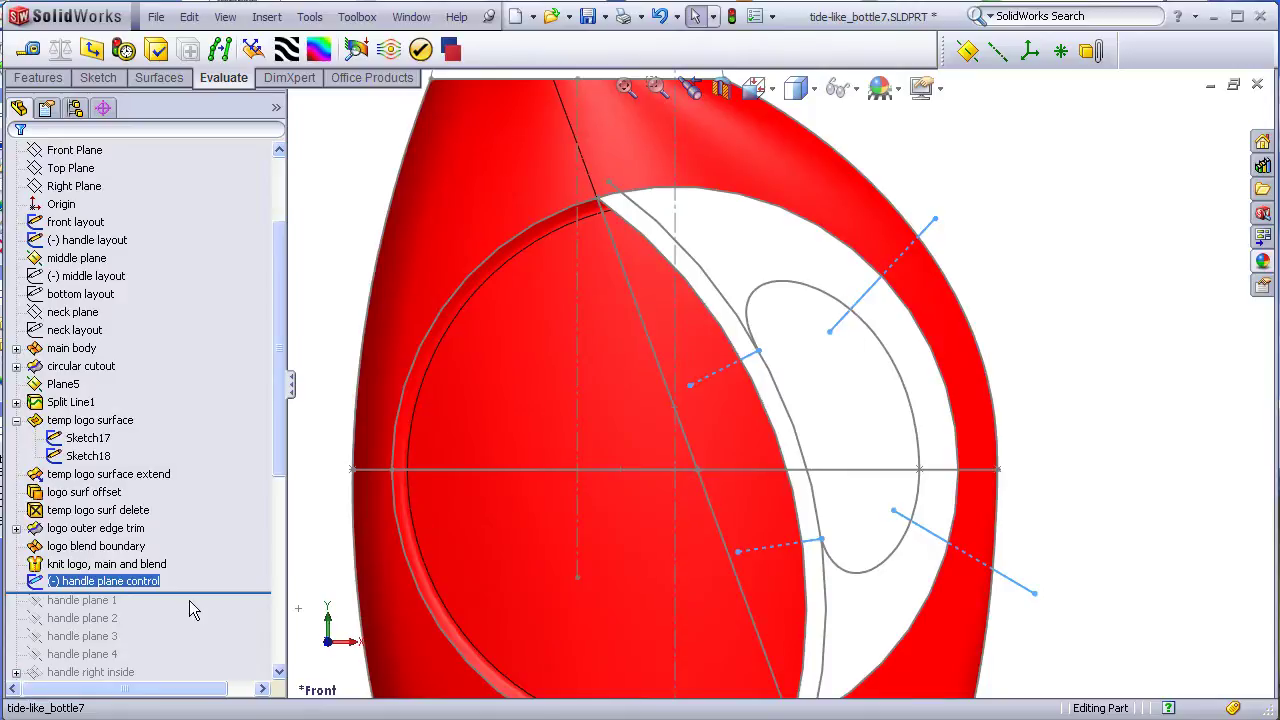
# Step: Roll the history forward past handle plane 4 and highlight handle plane 1 in a tilted view
pyautogui.moveTo(200, 592); pyautogui.dragTo(186, 651)
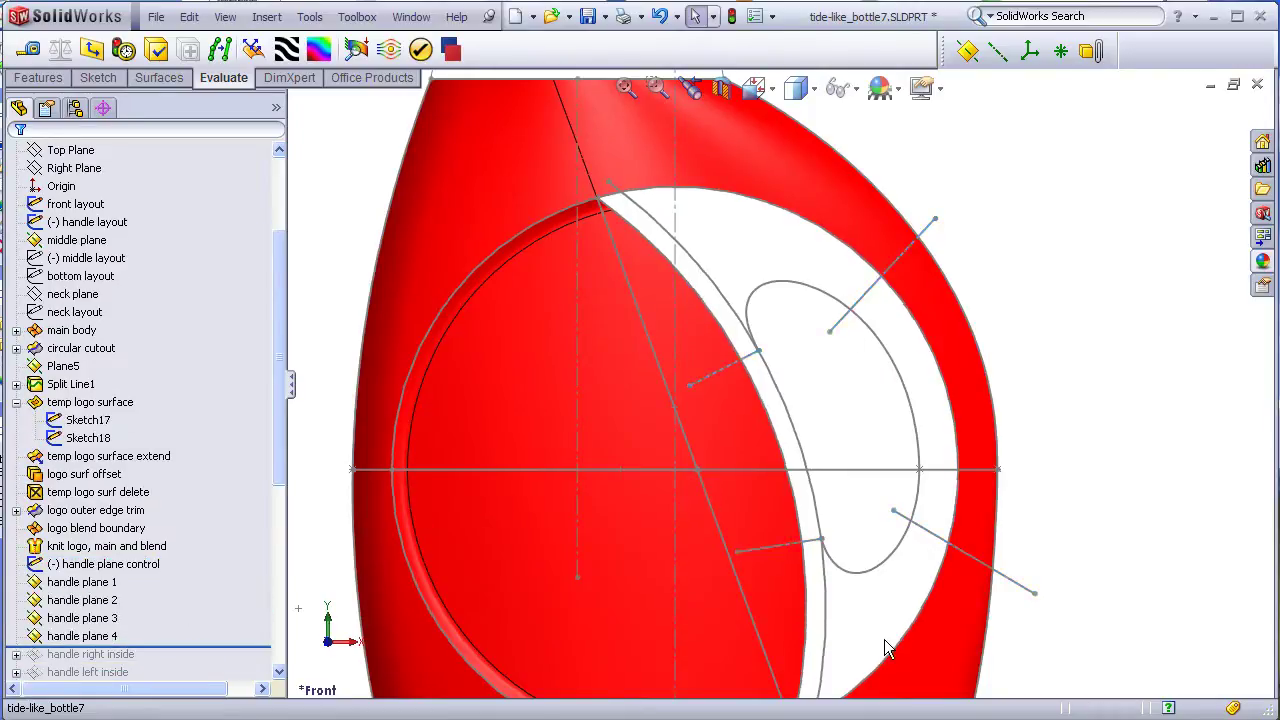
pyautogui.moveTo(884, 648); pyautogui.dragTo(870, 505, button='middle')
pyautogui.click(100, 600)
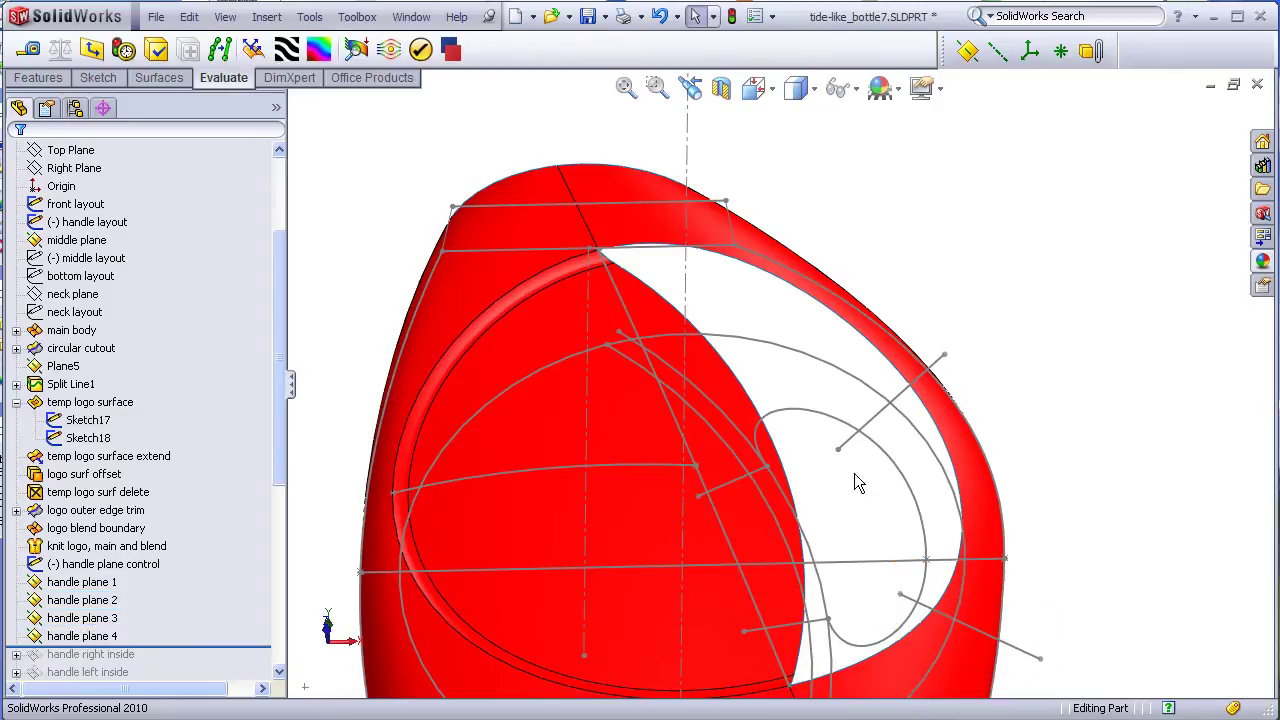
pyautogui.click(104, 584)
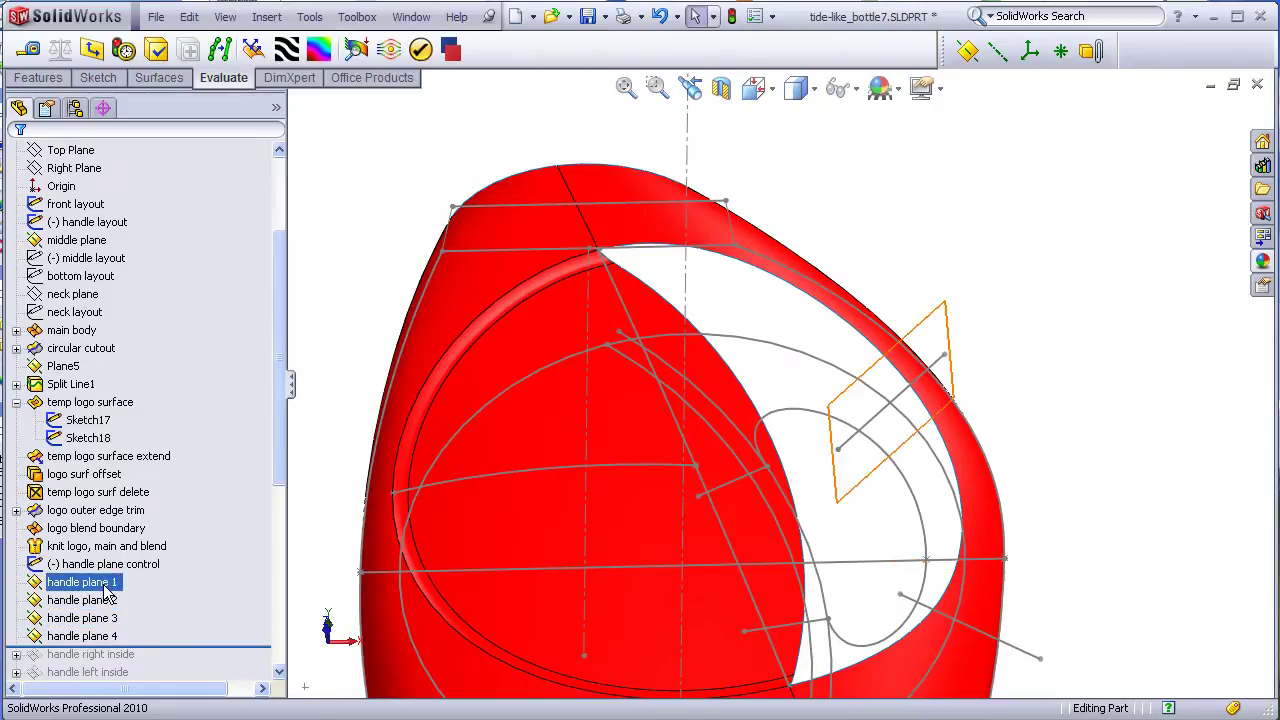